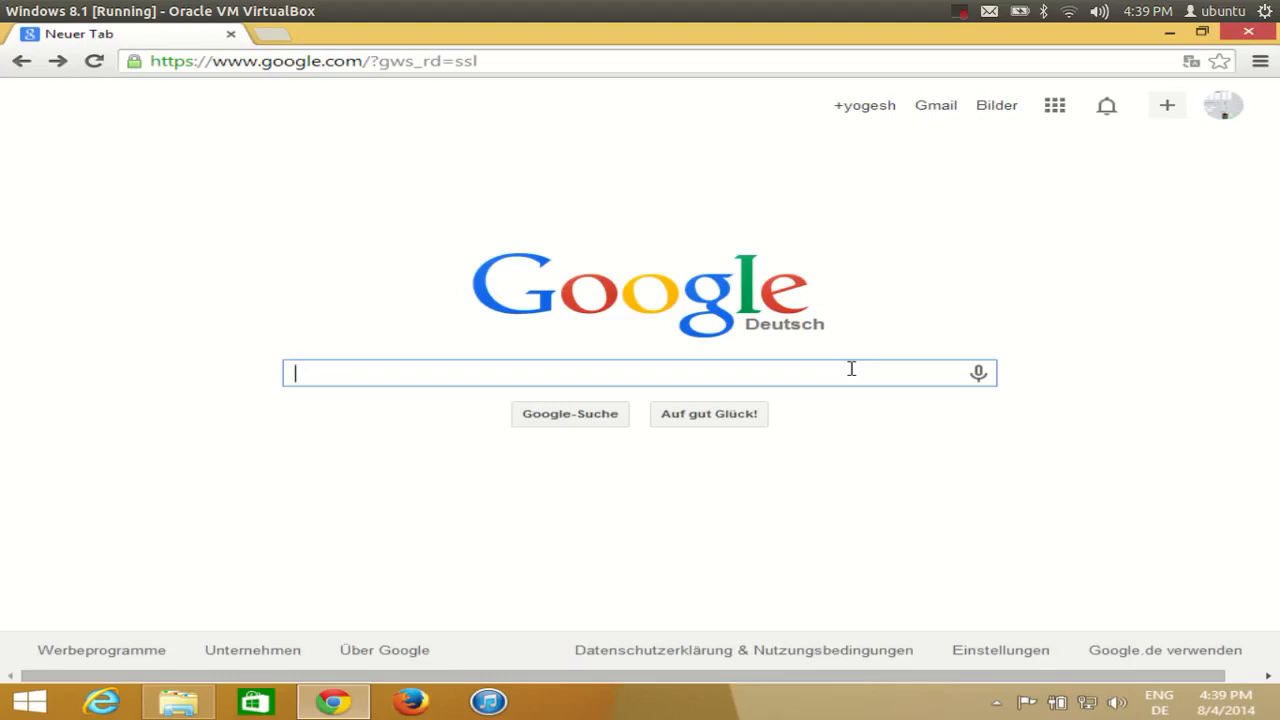
Search Google for 'xampp' to find the Apache Friends download page
type("xampp")
key("Return")
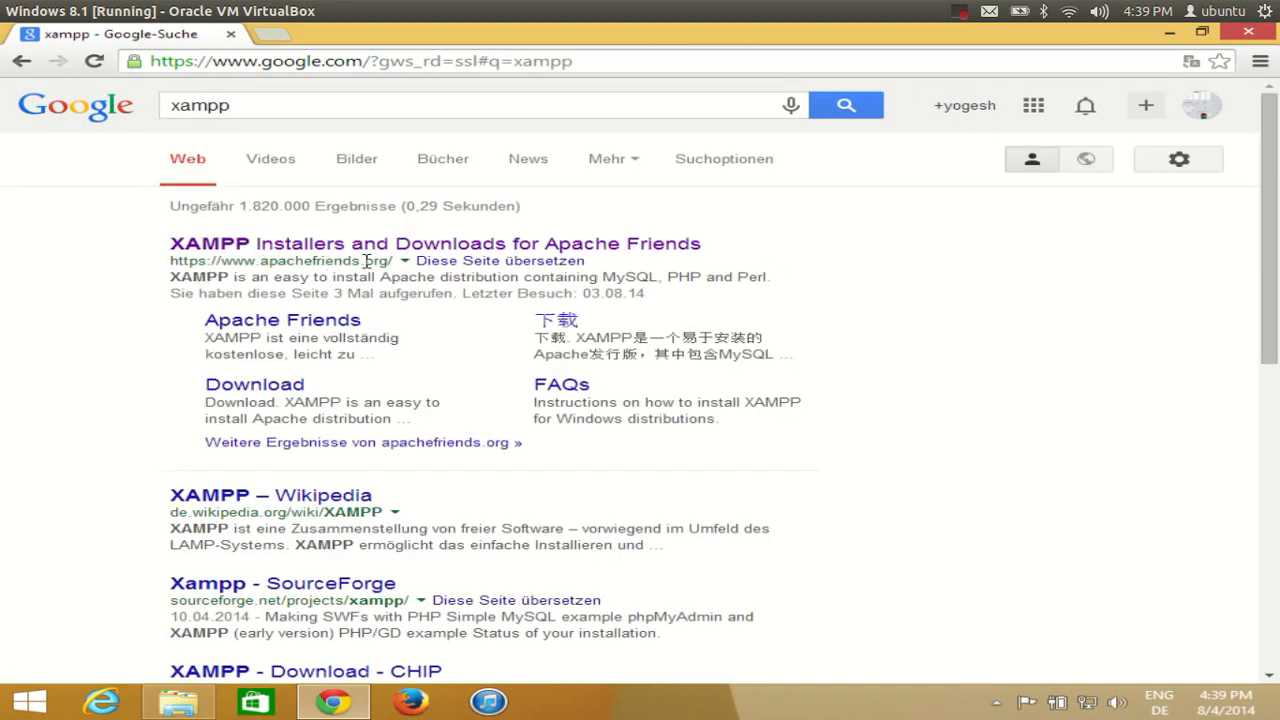
Open the Apache Friends site and download the XAMPP for Windows 1.8.3 installer
left_click(410, 247)
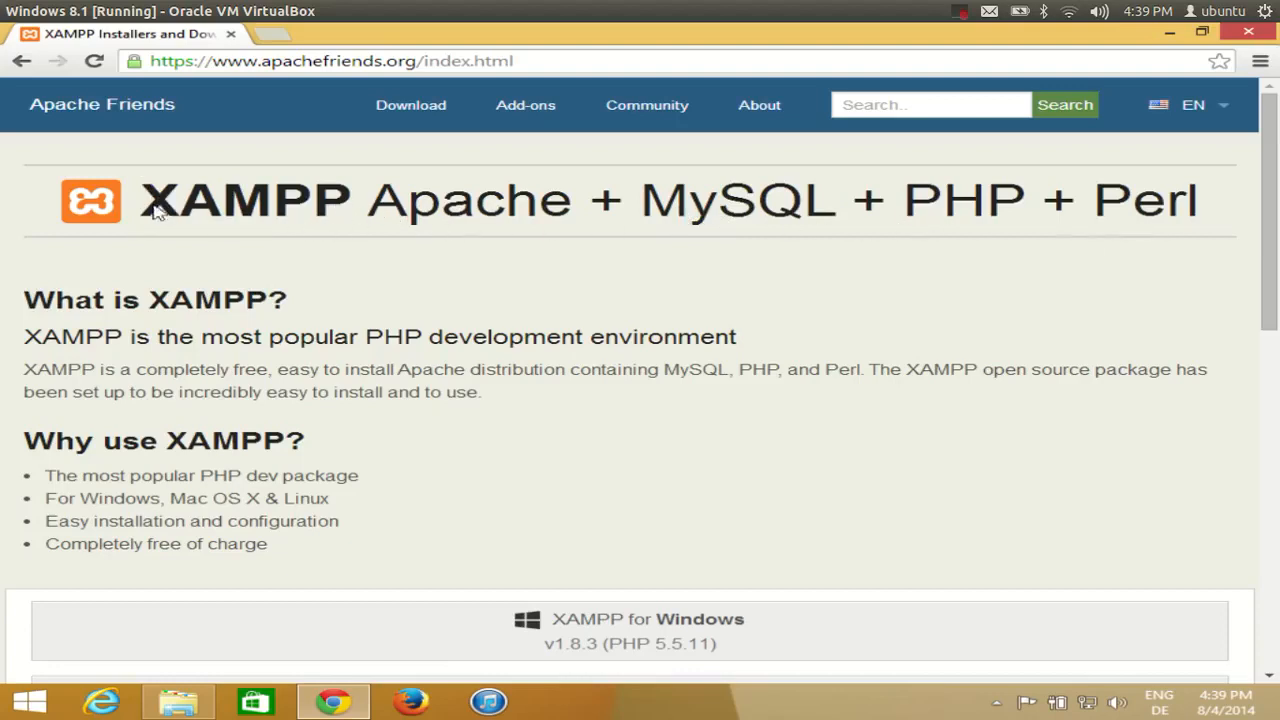
scroll(560, 340, "down", 2)
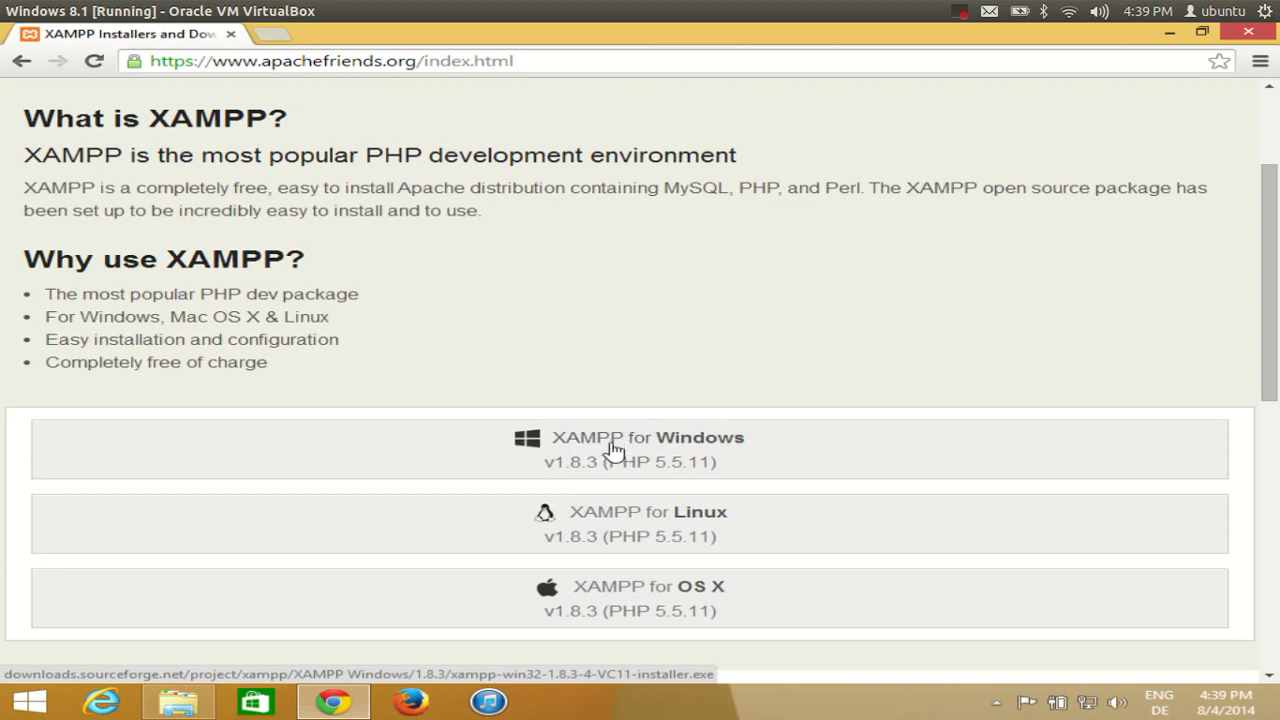
scroll(580, 383, "up", 2)
scroll(580, 386, "down", 3)
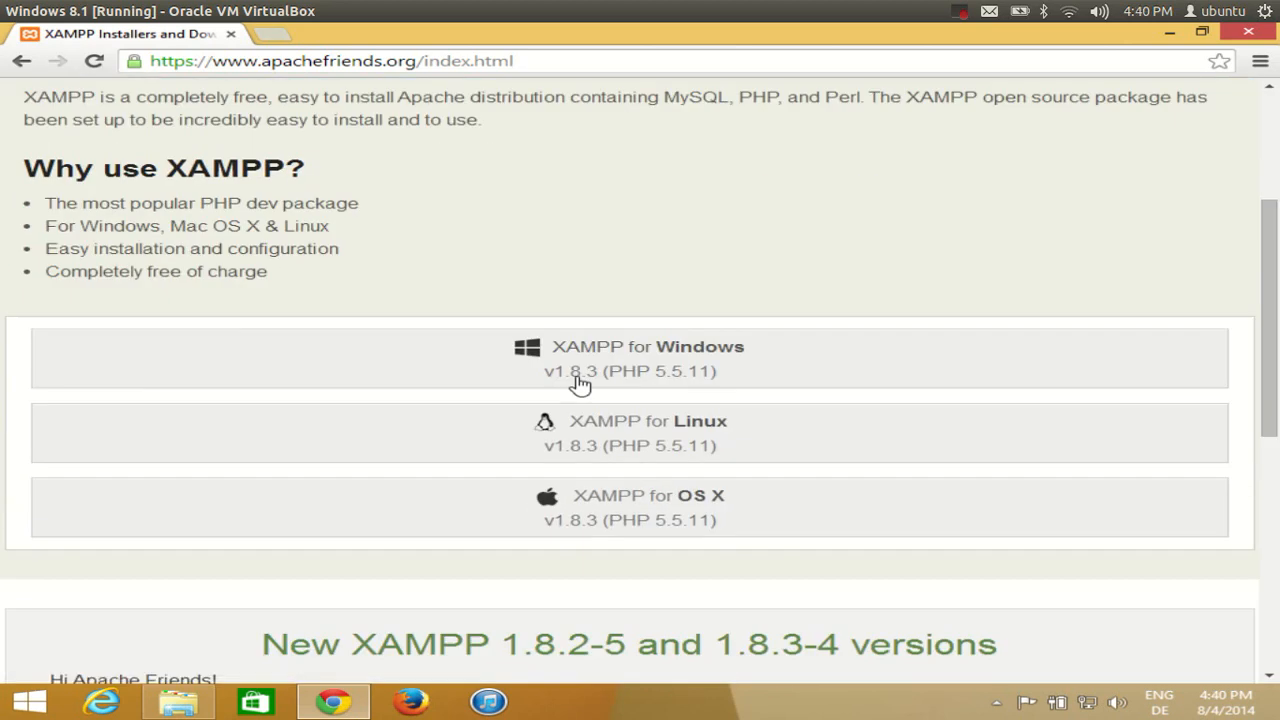
left_click(637, 361)
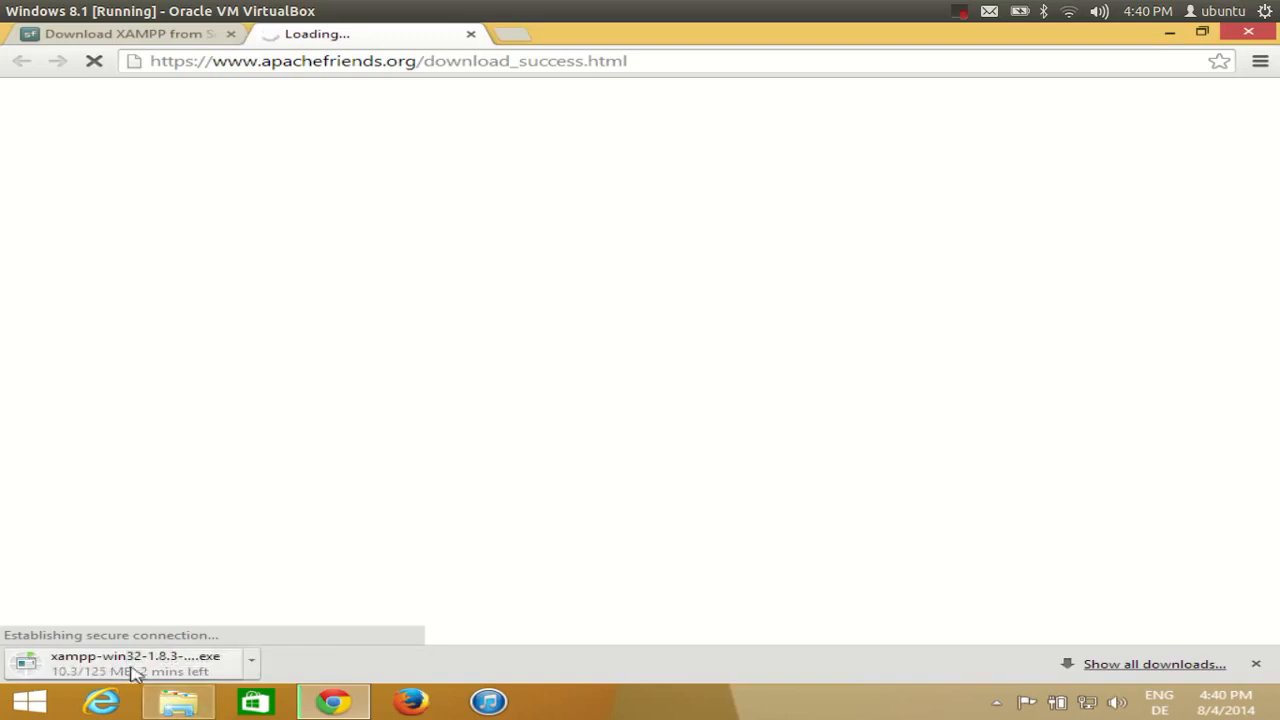
Run xampp-win32-1.8.3-4-VC11-installer from the Downloads folder in File Explorer
left_click(165, 705)
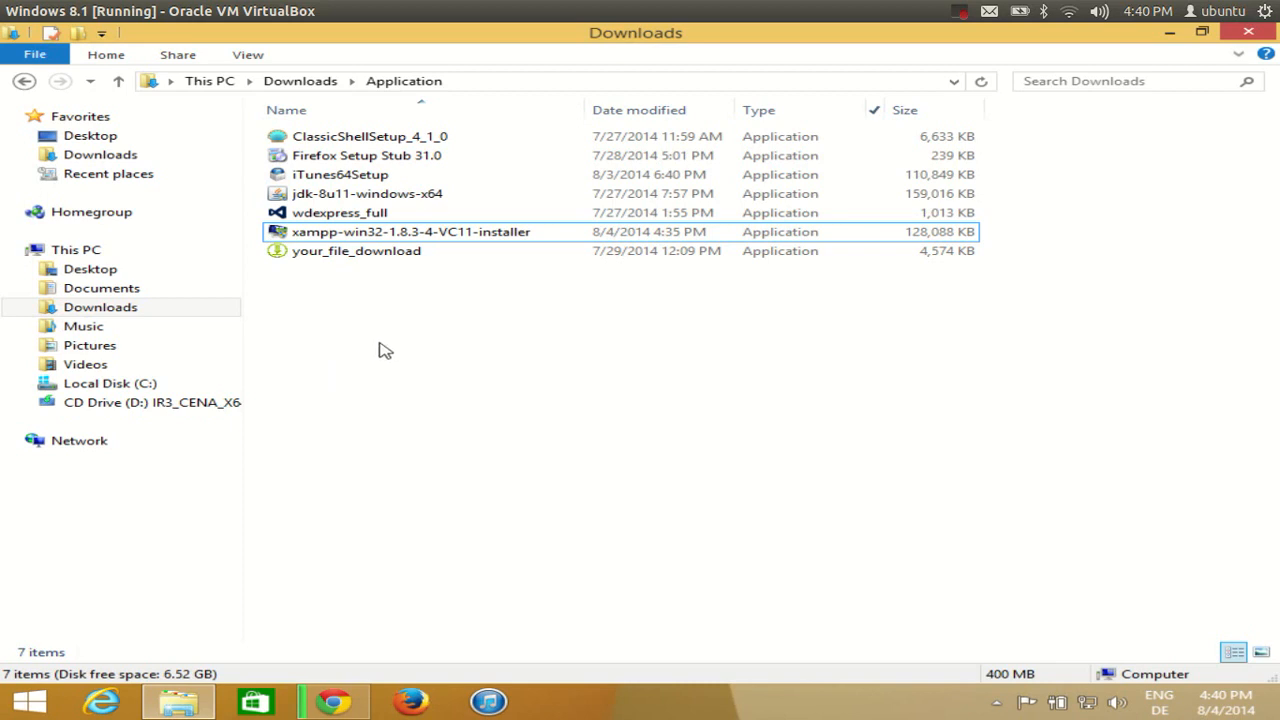
left_click(344, 238)
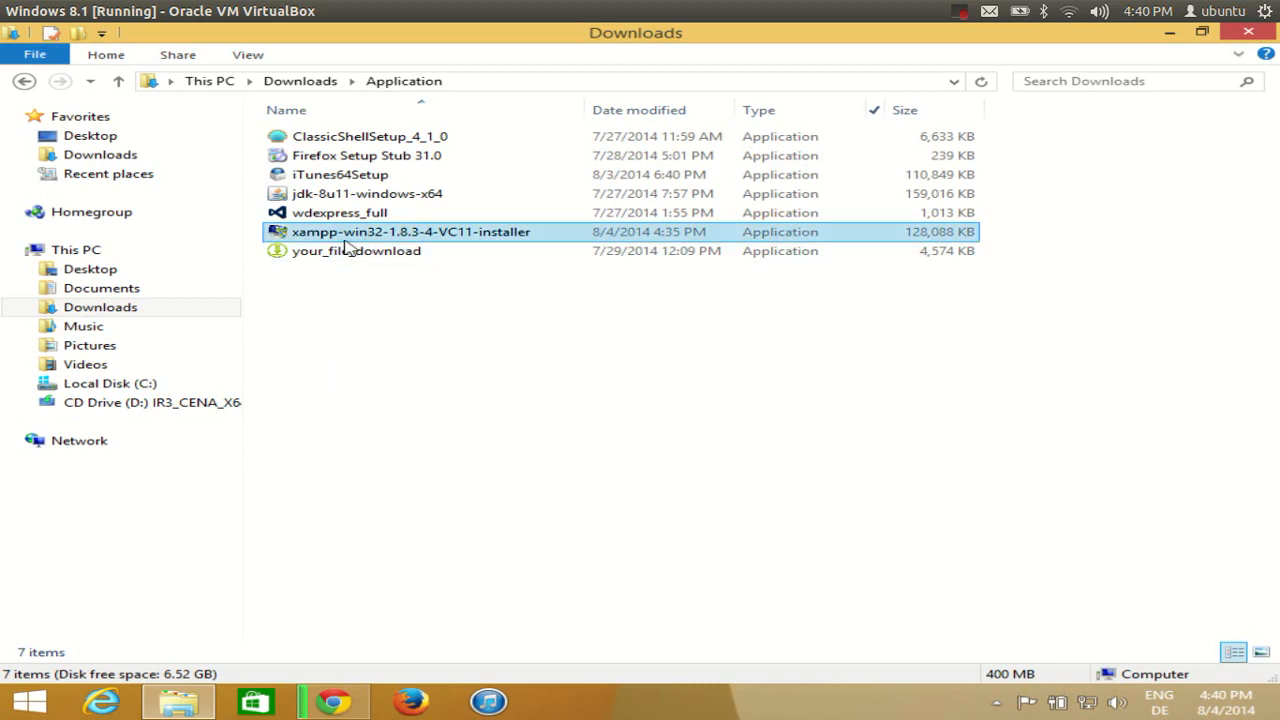
left_click(403, 235)
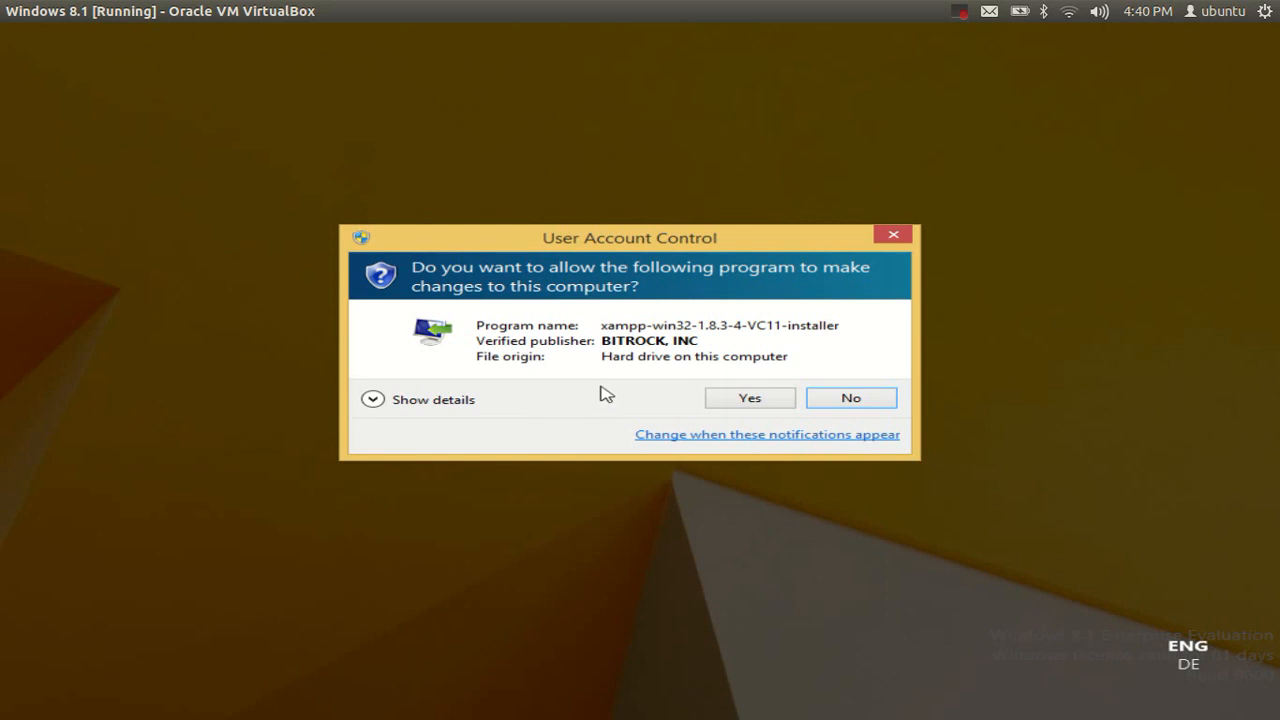
Allow the installer through User Account Control and minimise the Explorer and Chrome windows
left_click(748, 398)
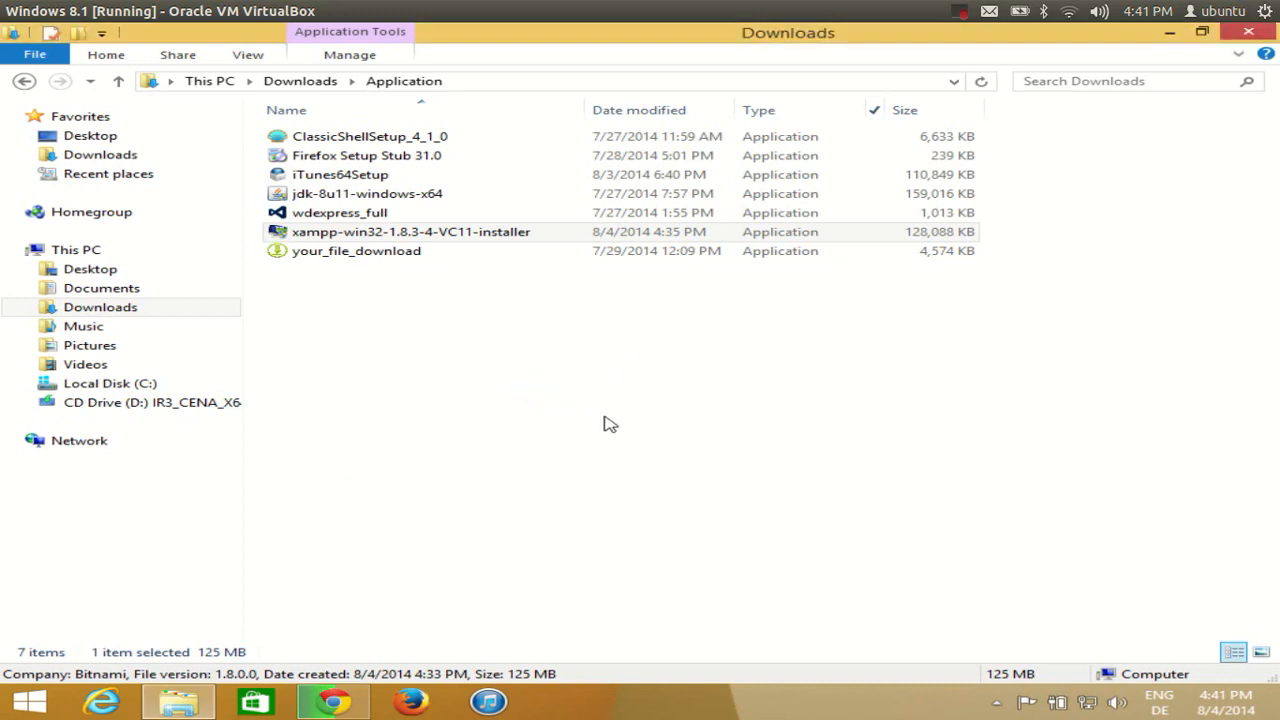
left_click(1169, 34)
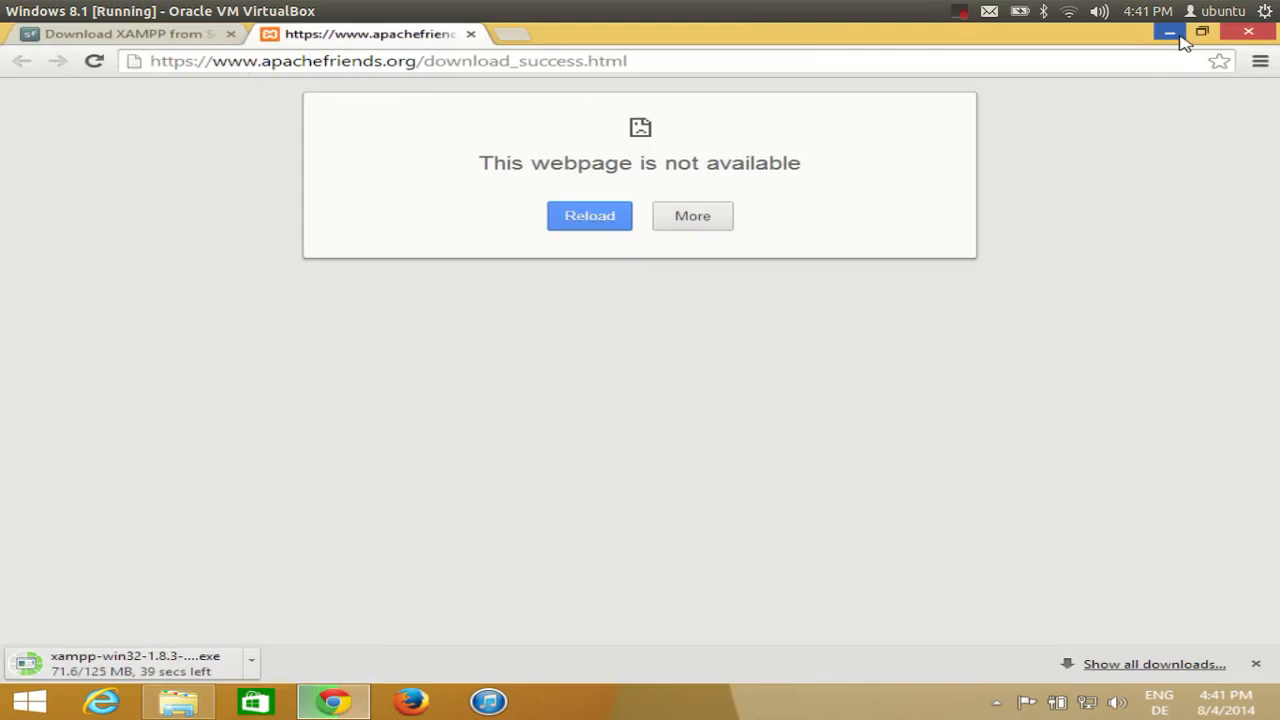
left_click(1166, 38)
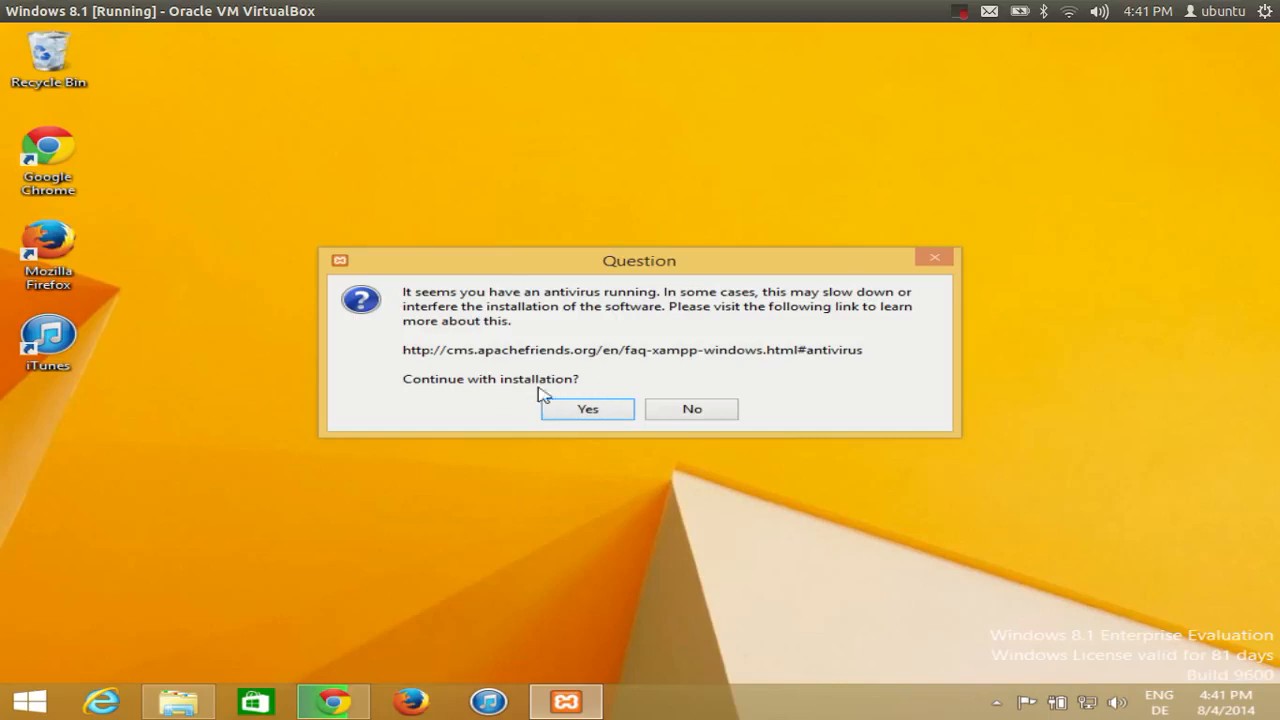
Accept the antivirus and UAC warnings and keep all default components in XAMPP Setup
left_click(569, 416)
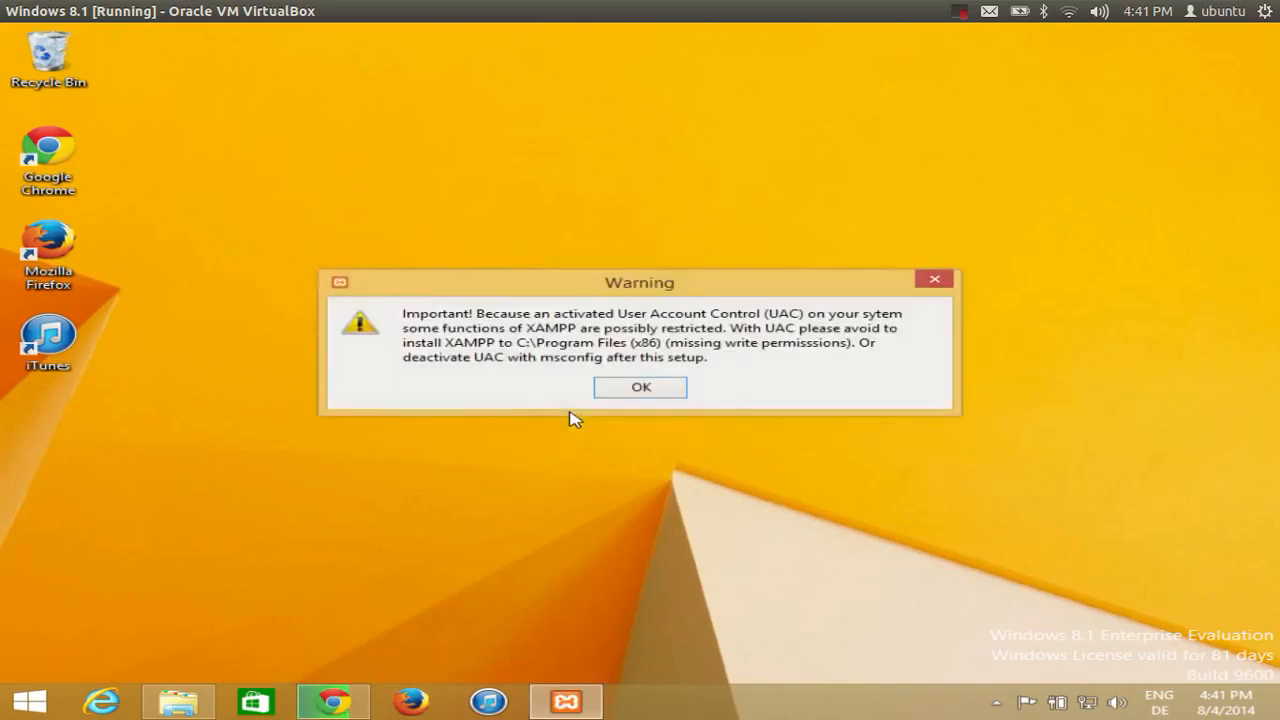
left_click(628, 391)
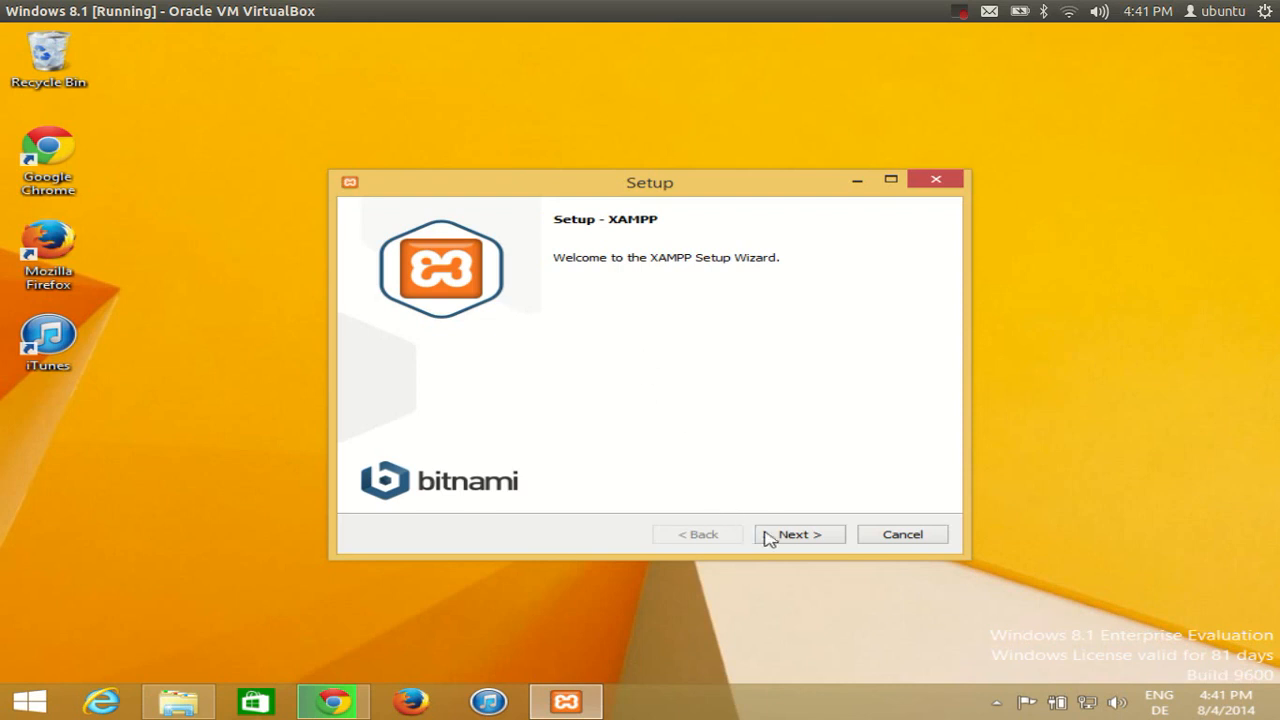
left_click(795, 534)
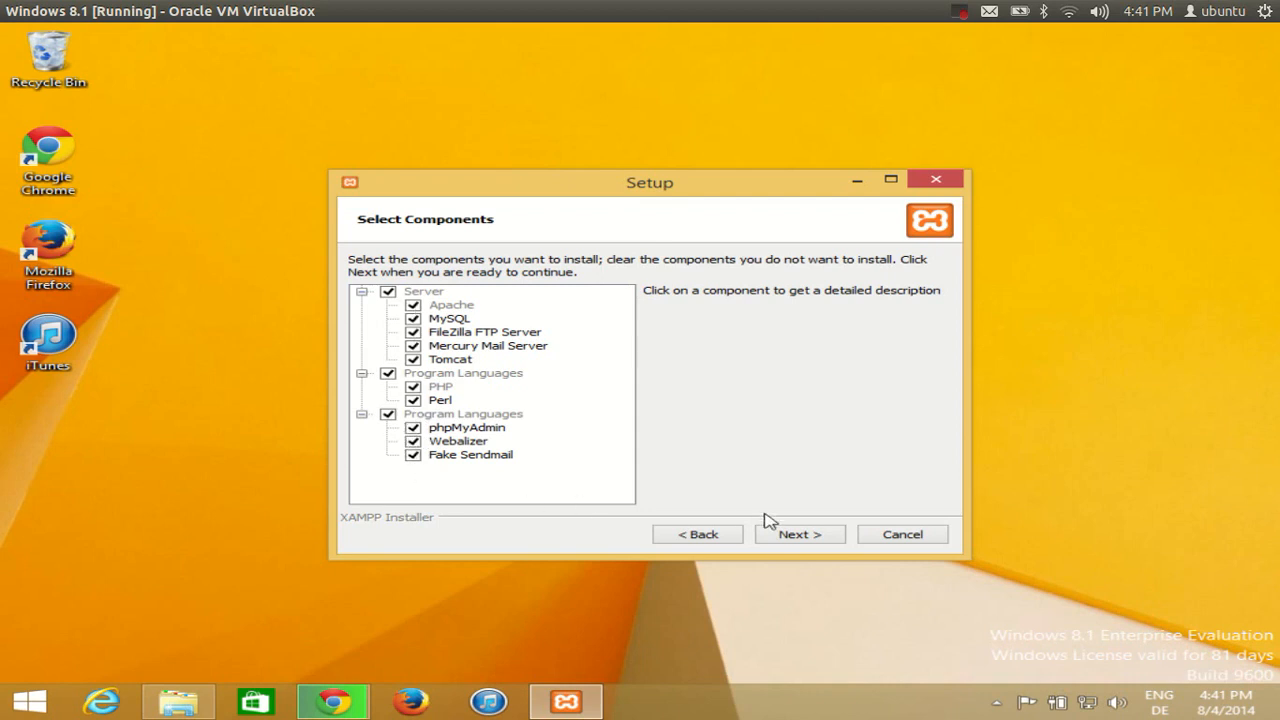
left_click(788, 535)
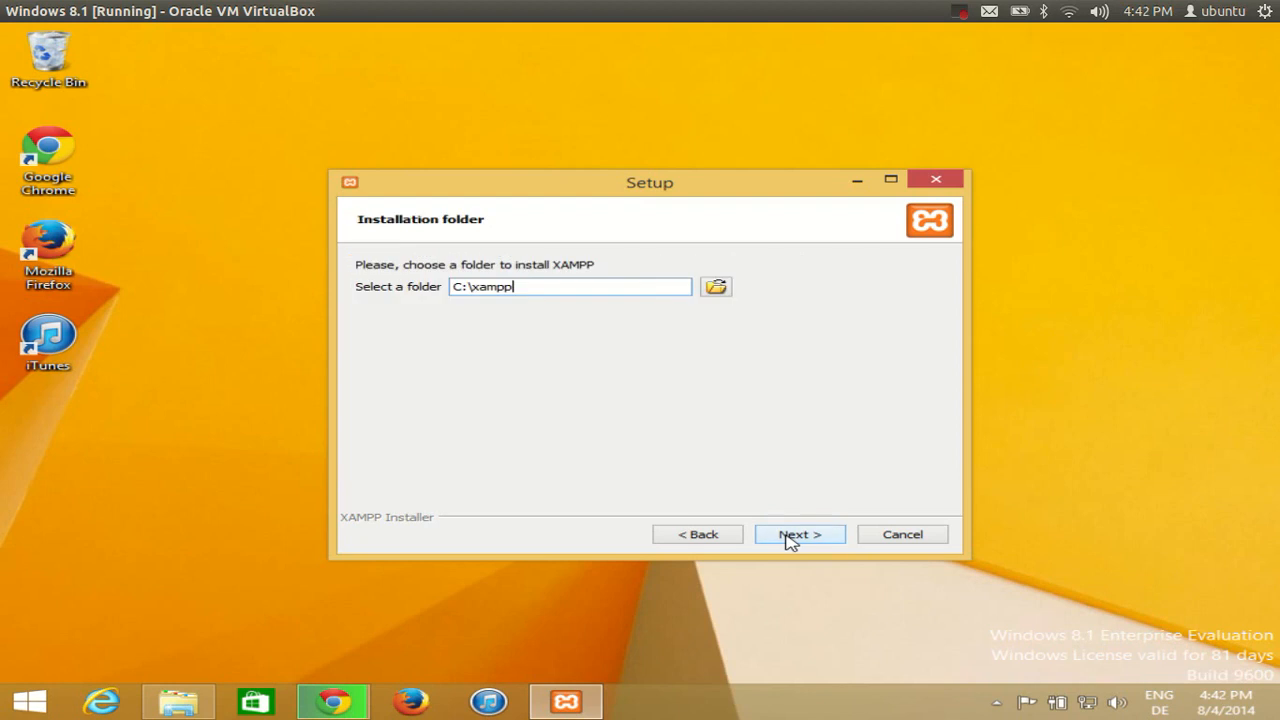
Keep C:\xampp unchanged as the installation folder
left_click_drag(501, 292, 403, 277)
left_click(545, 285)
left_click_drag(545, 285, 463, 287)
left_click(530, 288)
left_click(773, 538)
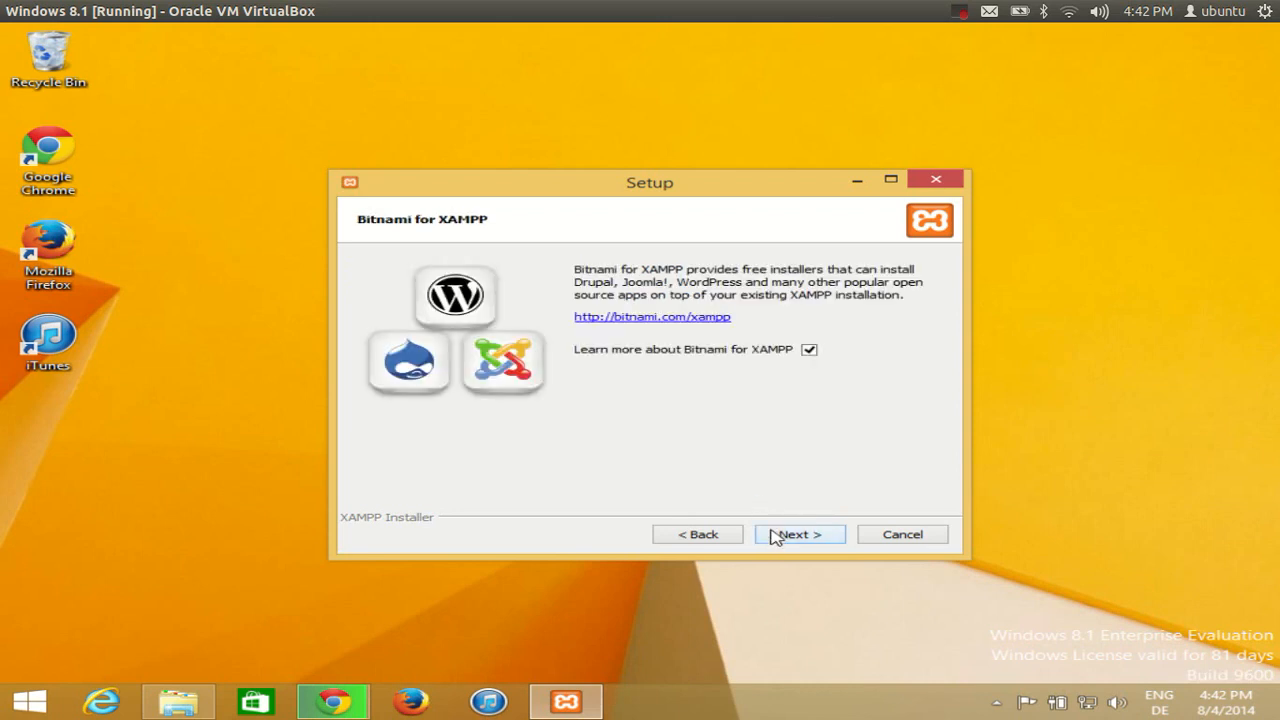
Skip the Bitnami page, minimise the pop-up Firefox window and start the installation
left_click(775, 537)
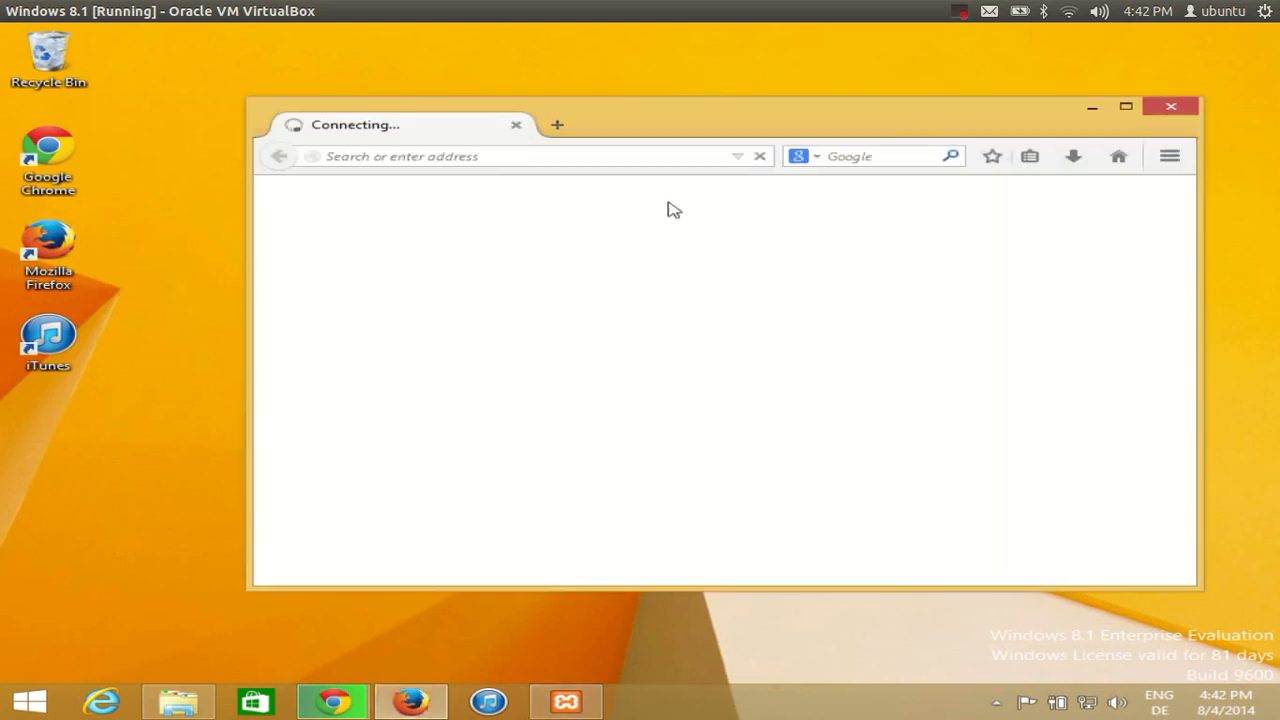
left_click(1091, 106)
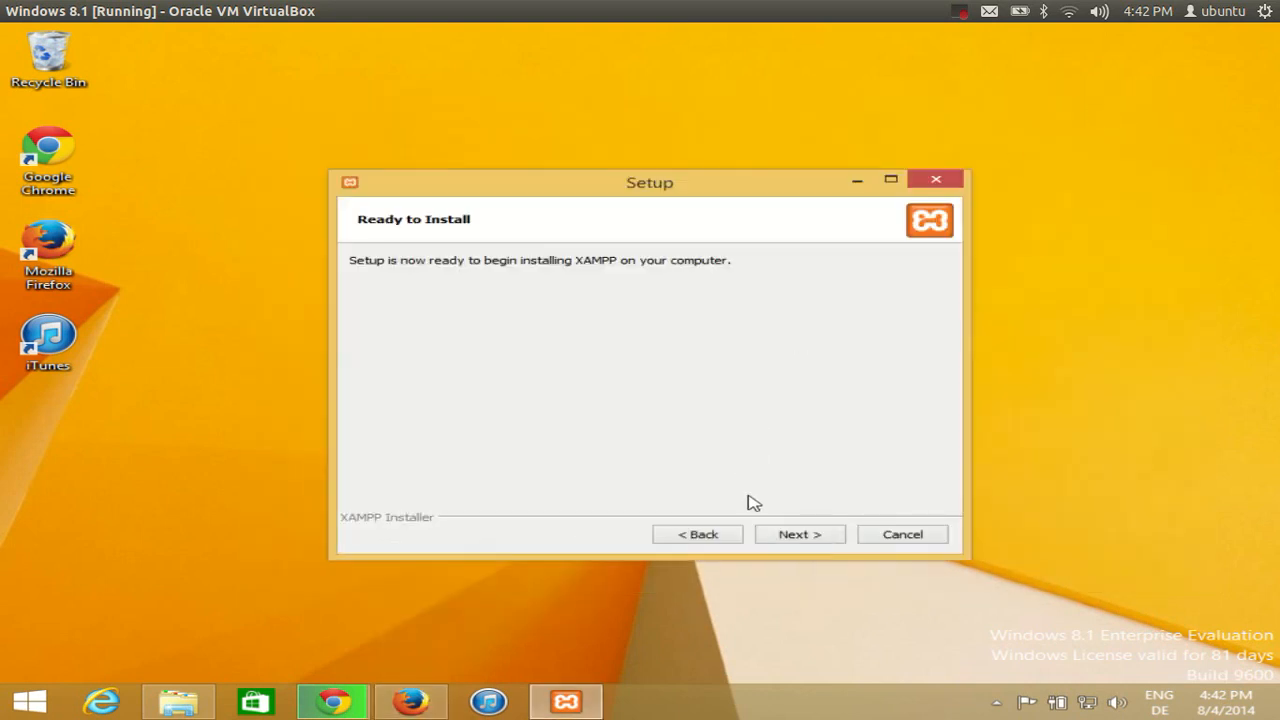
left_click(799, 535)
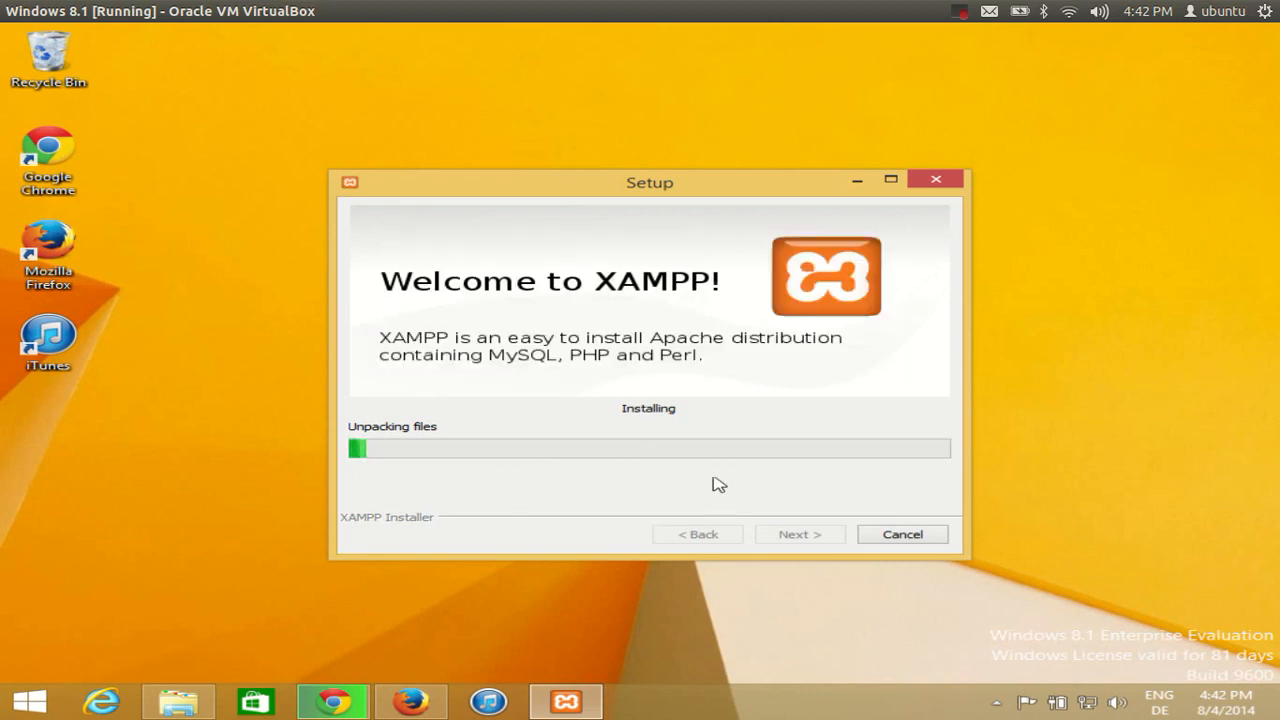
Complete the installation and launch XAMPP Control Panel v3.2.1
left_click(959, 12)
left_click(967, 60)
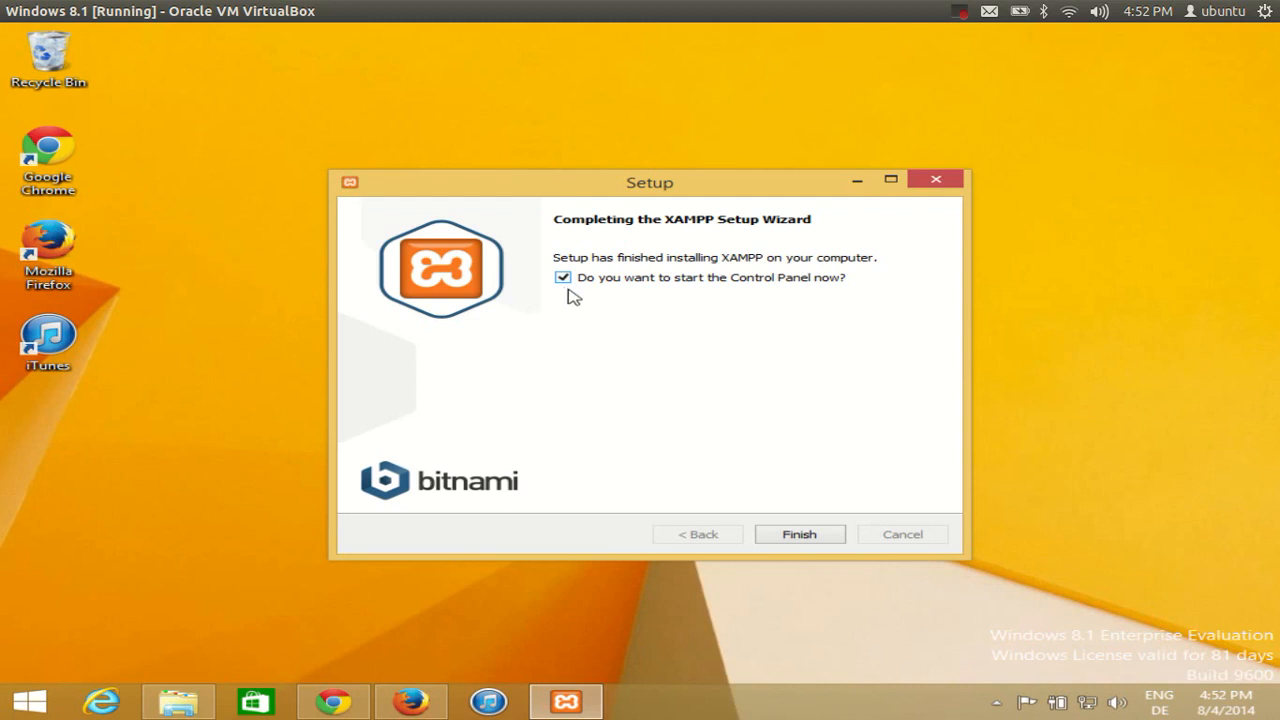
left_click(799, 535)
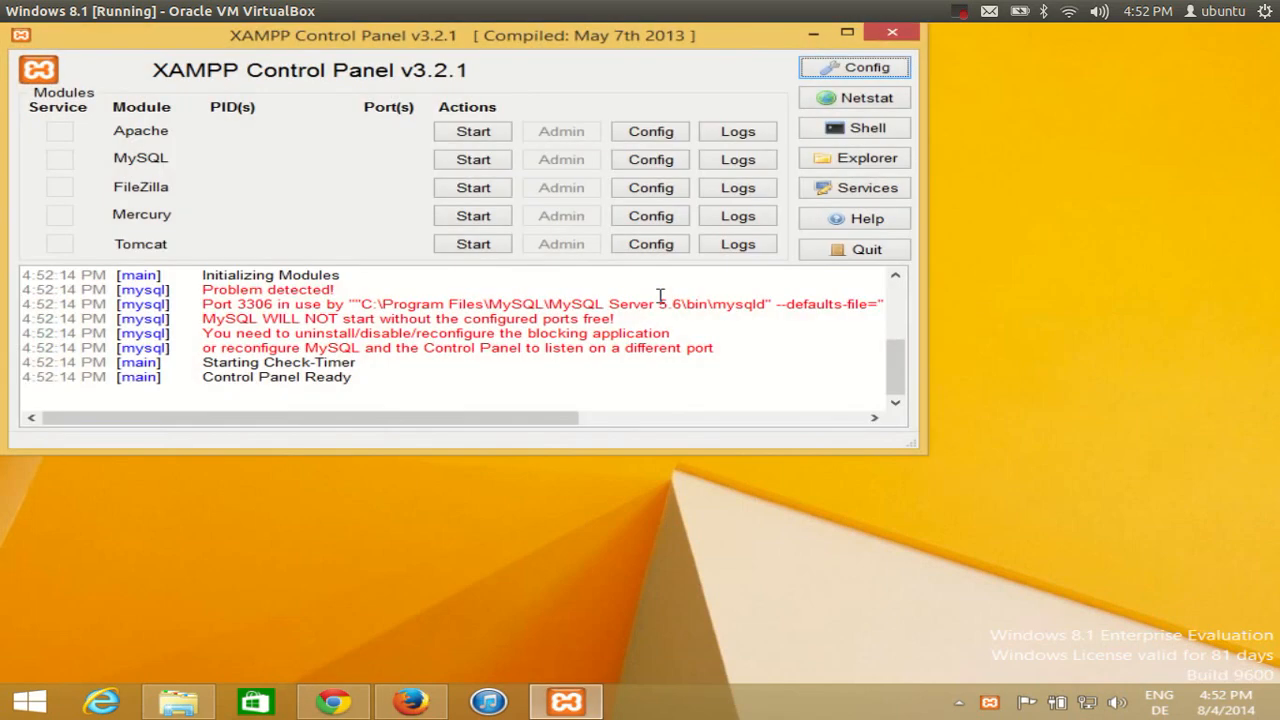
Move the XAMPP Control Panel window down and right, toward the desktop centre
left_click_drag(480, 47, 643, 139)
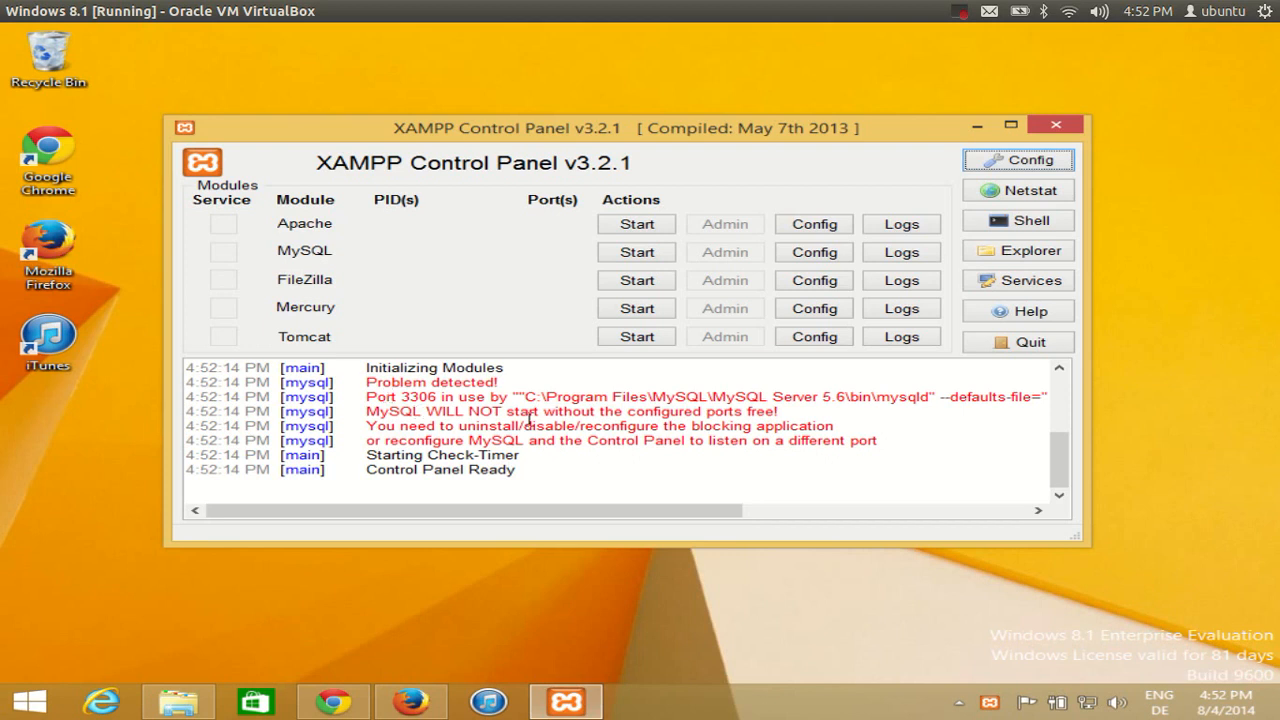
left_click(960, 16)
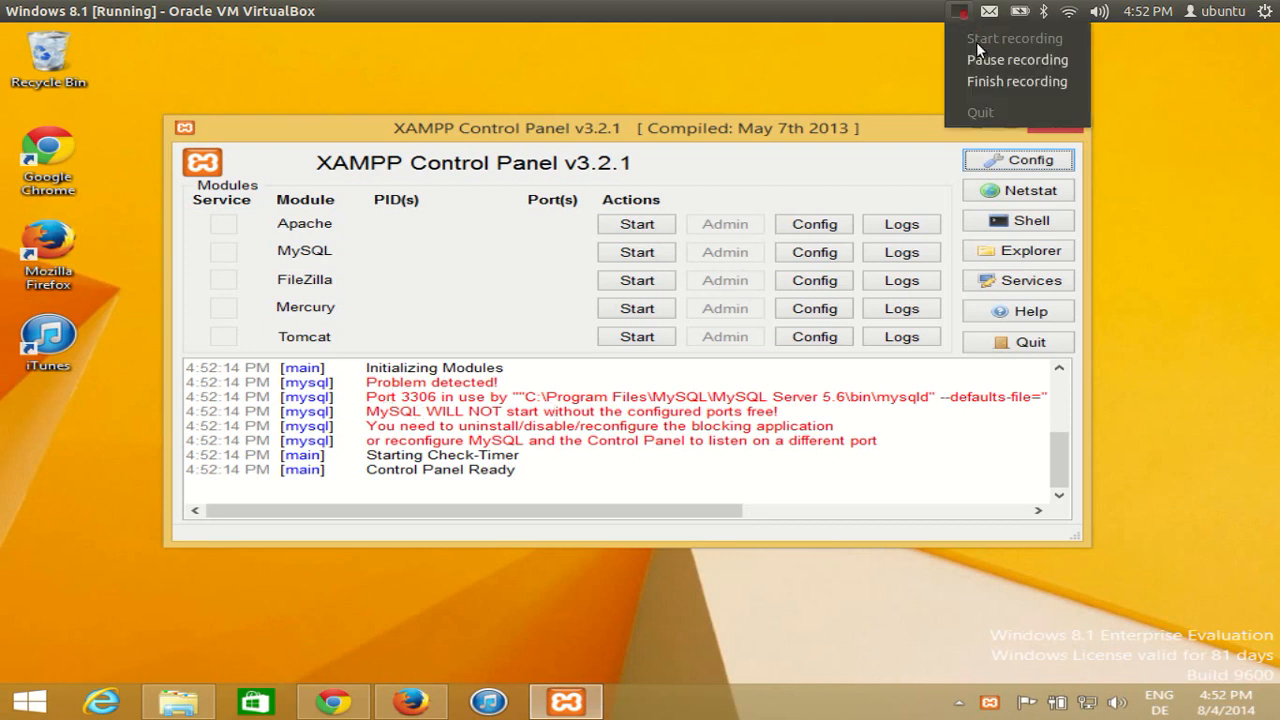
left_click(1005, 55)
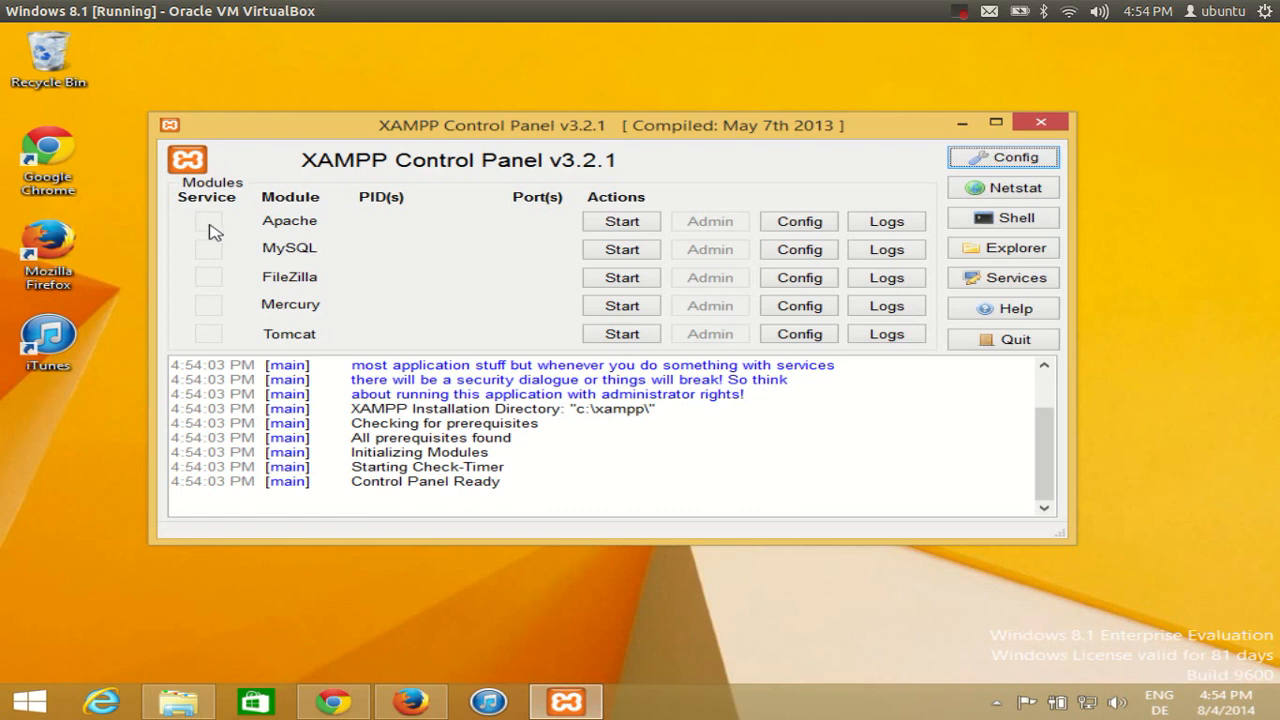
Start Apache and allow it through the firewall on private and public networks
left_click(610, 222)
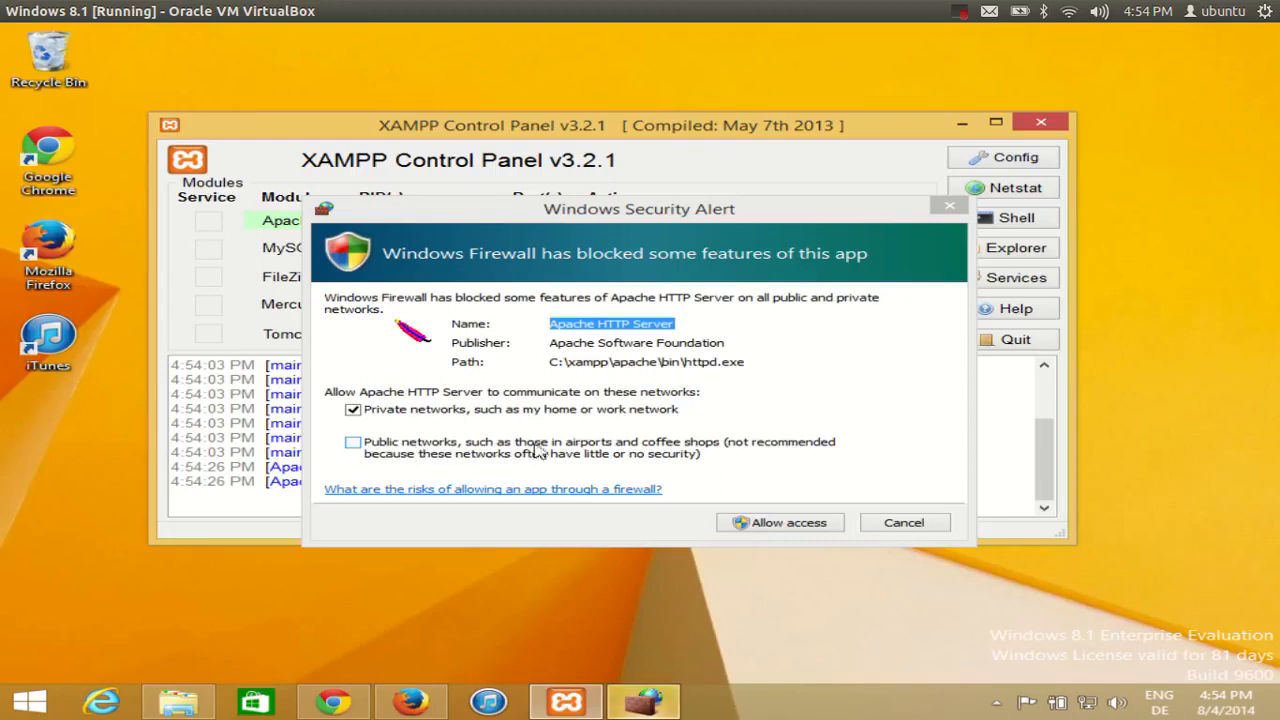
left_click(354, 446)
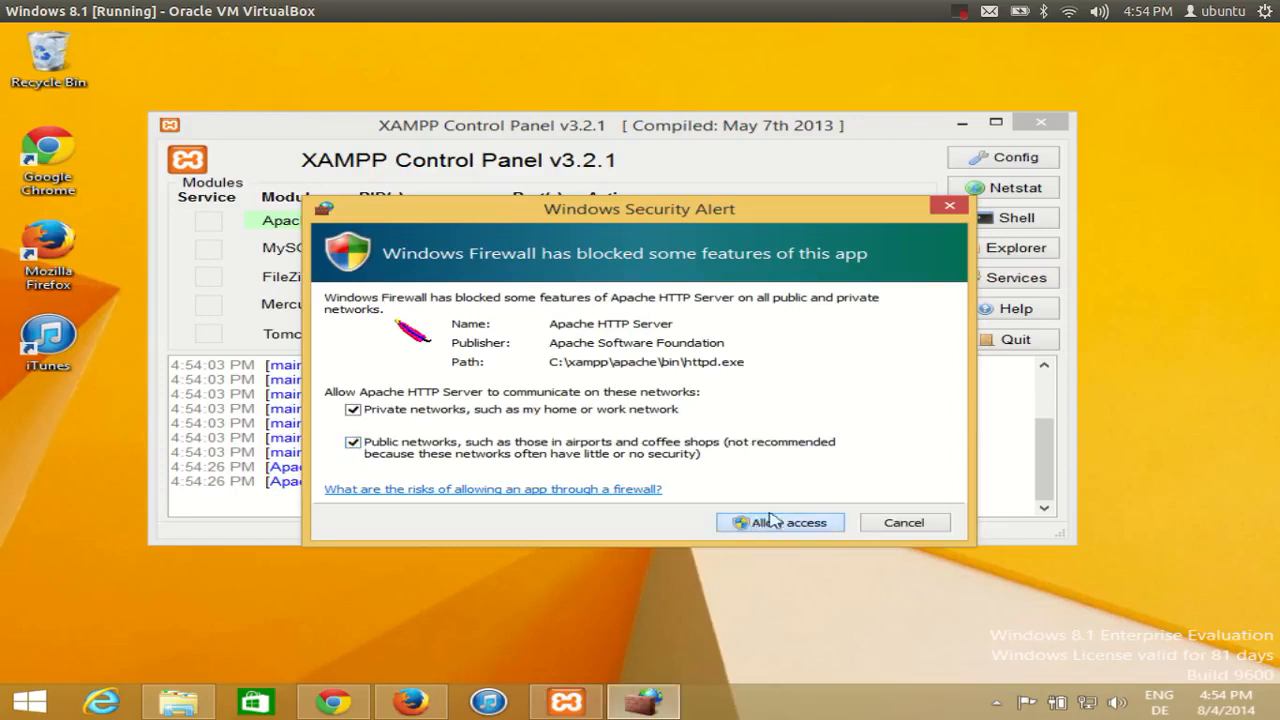
left_click(806, 523)
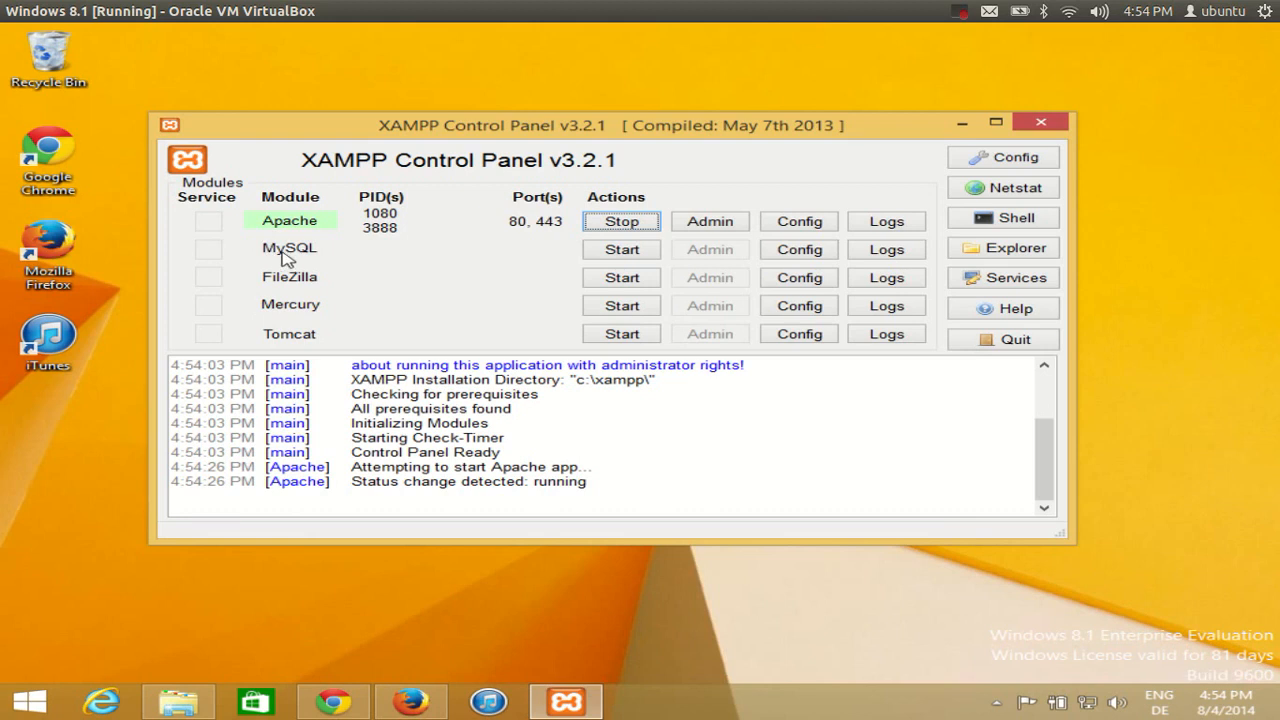
Start MySQL on port 3306 and switch back to Chrome
left_click(619, 258)
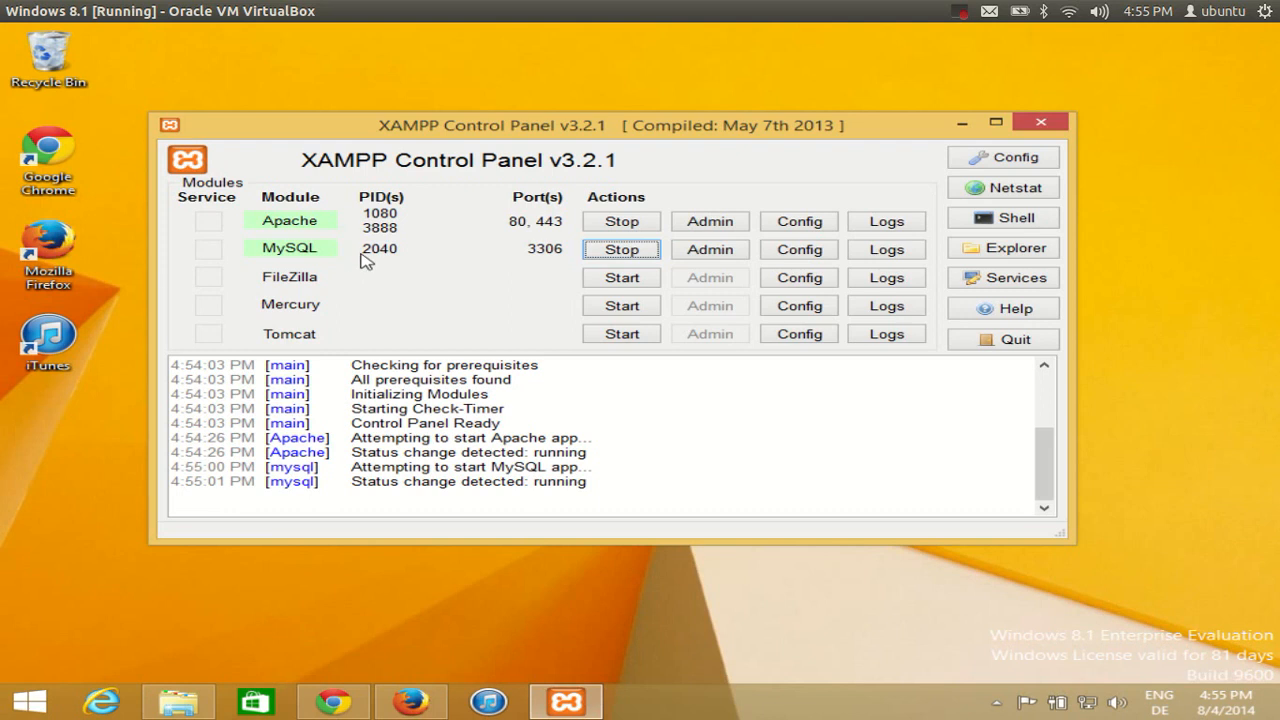
left_click(355, 708)
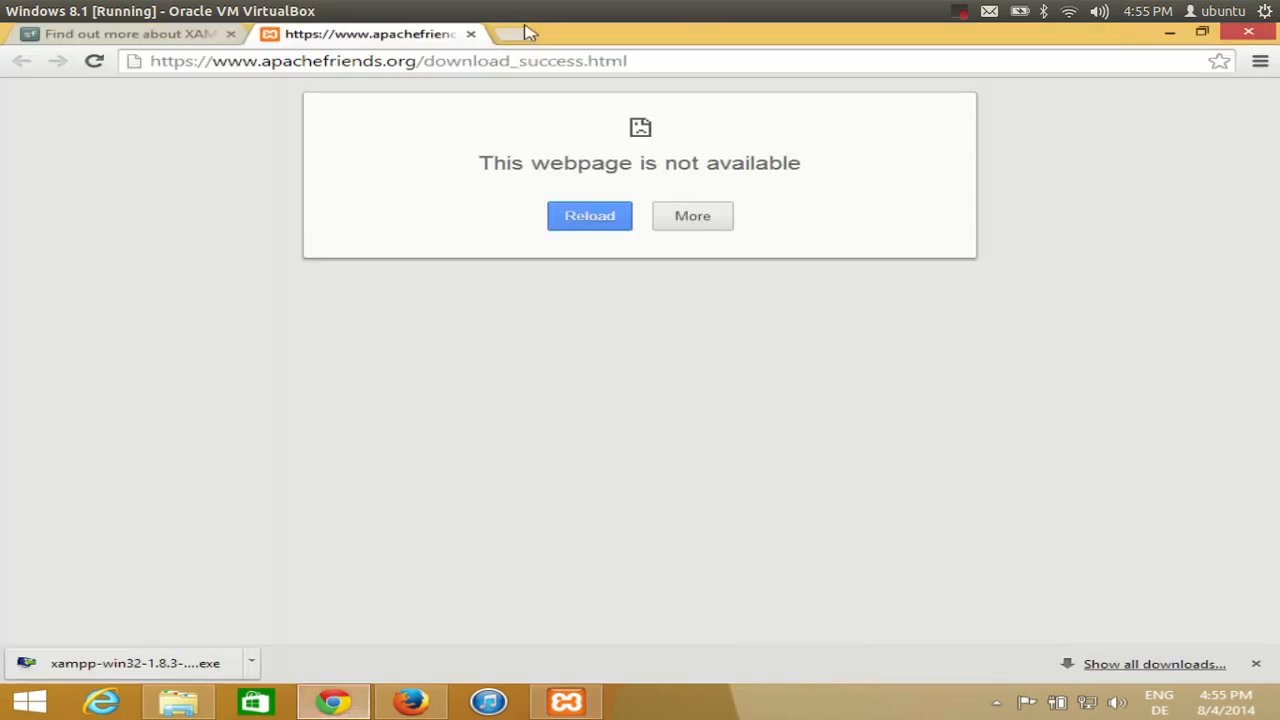
Close the old download and XAMPP info tabs and browse to localhost in Chrome
left_click(508, 34)
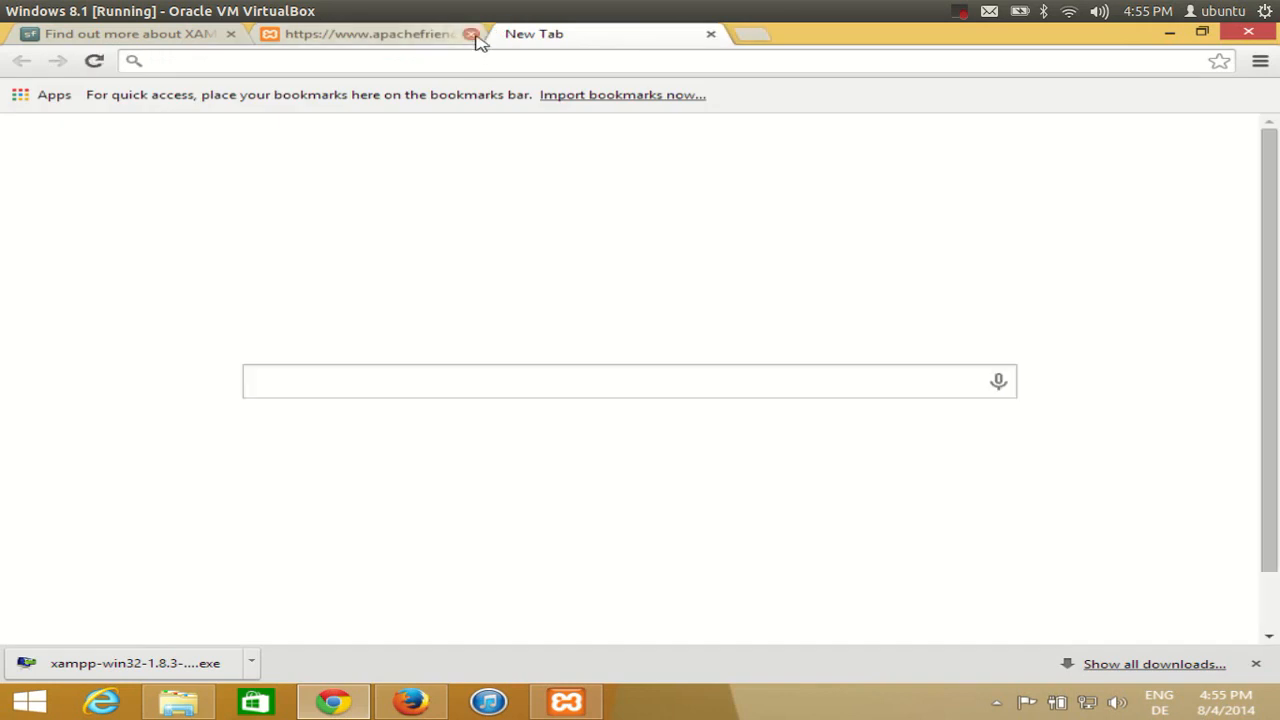
left_click(471, 34)
left_click(230, 34)
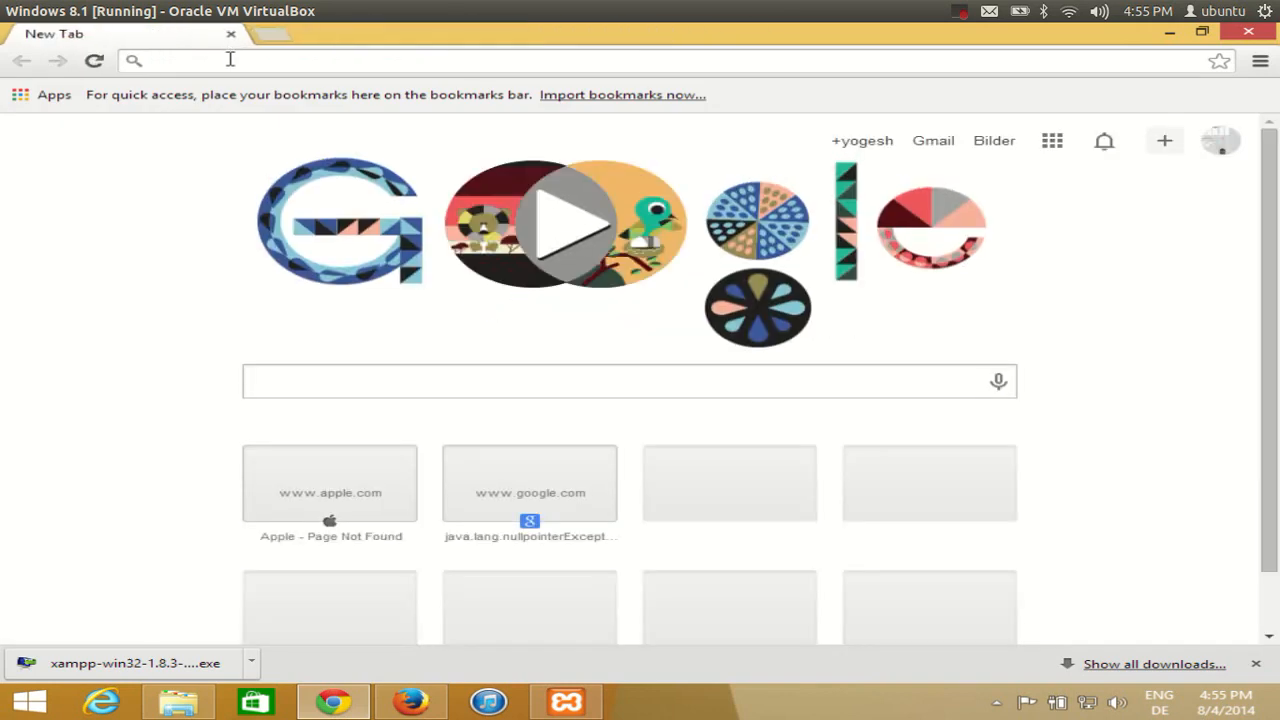
type("lo")
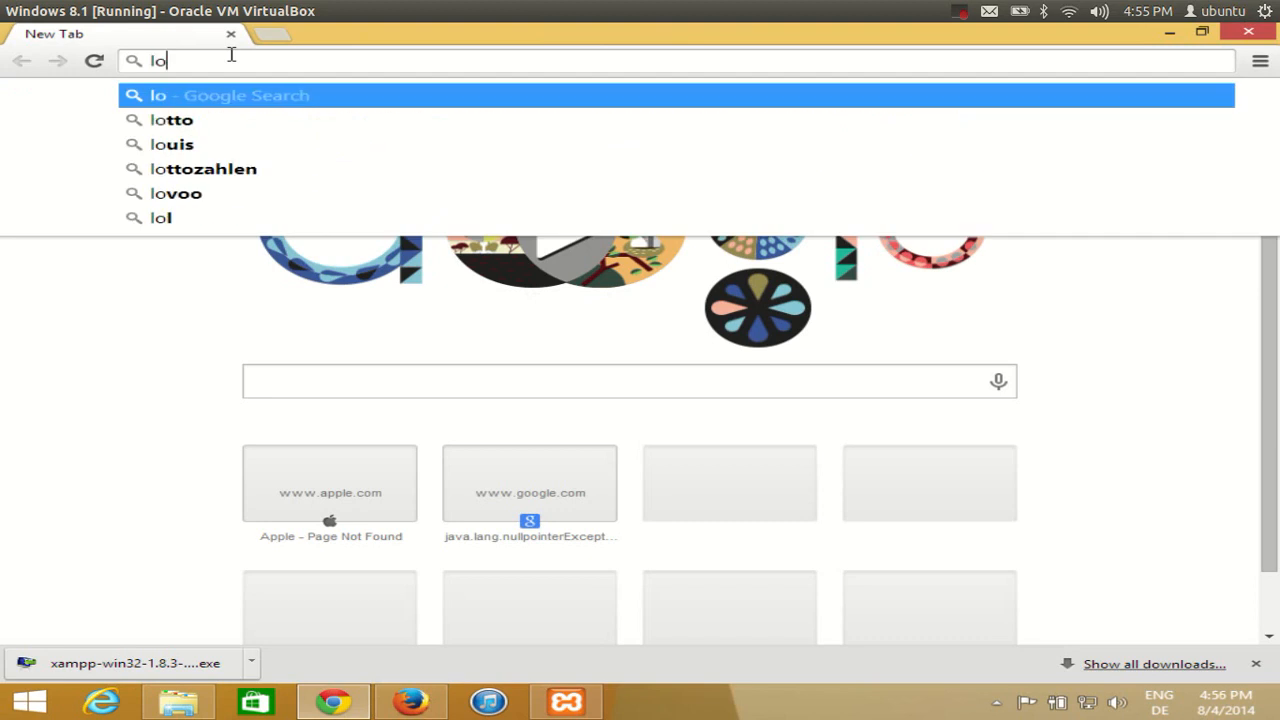
type("calhost")
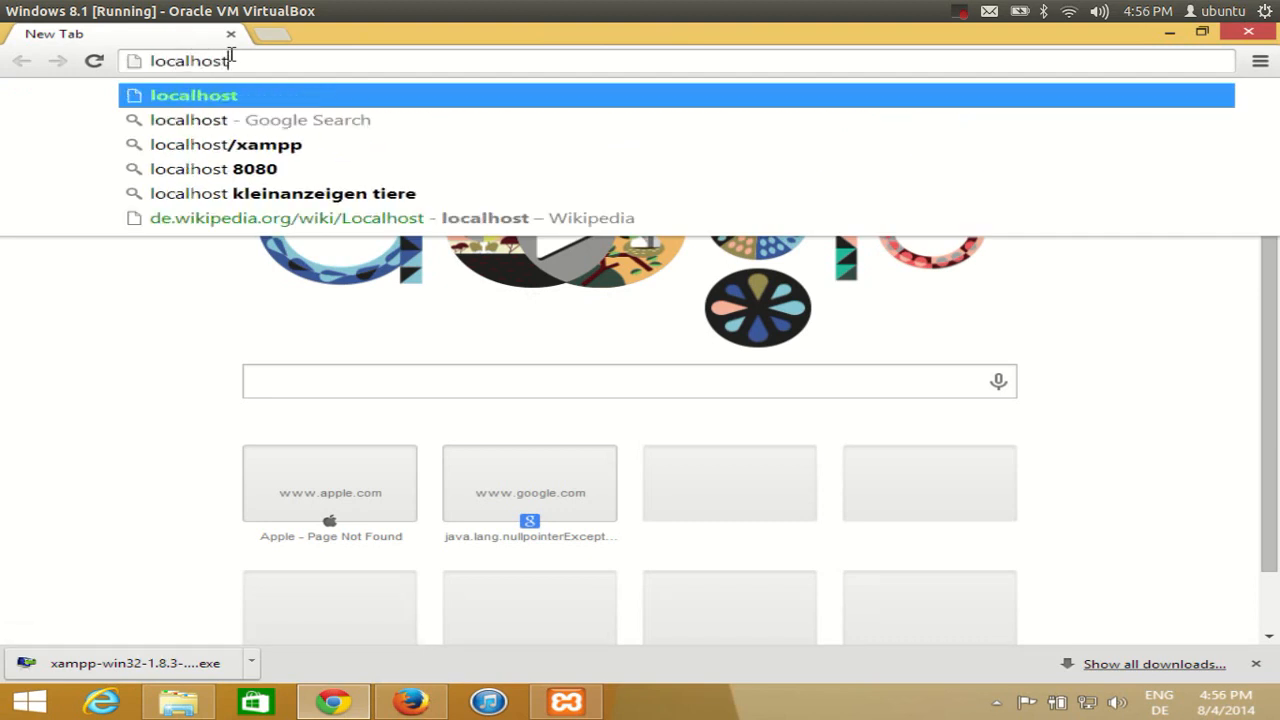
key("Return")
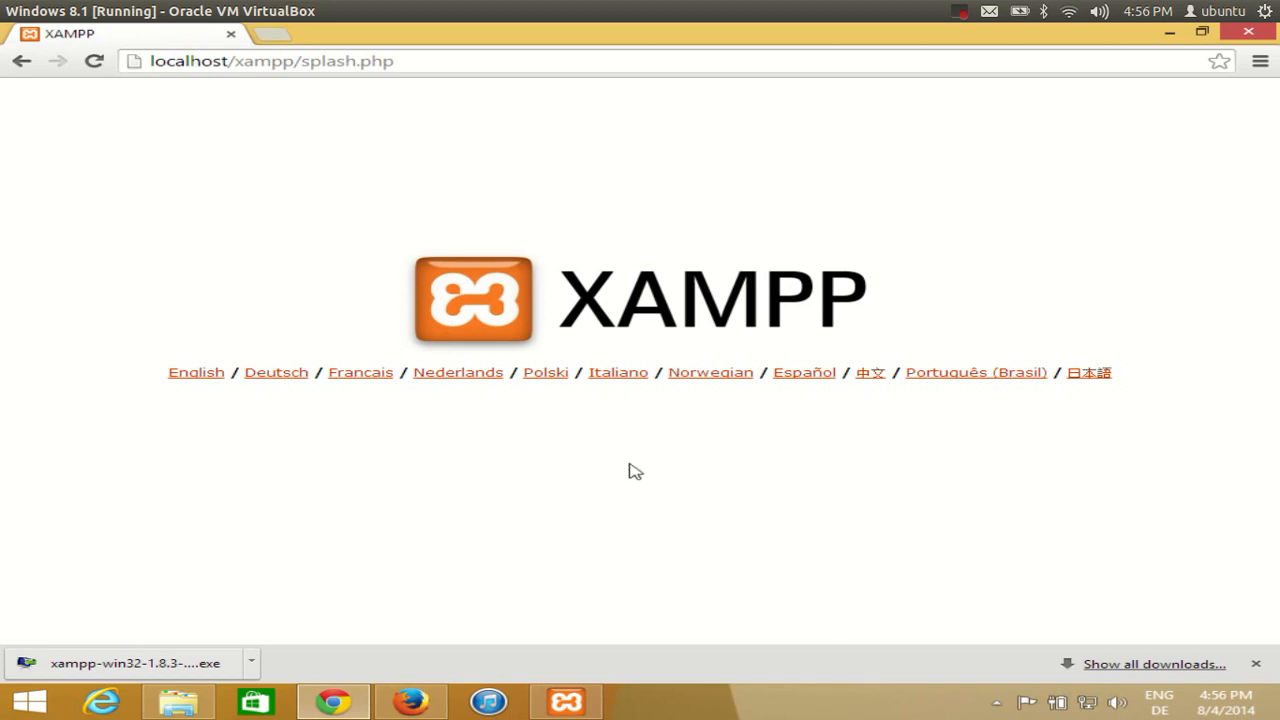
Choose English, open the Security status page, then follow the xamppsecurity.php console link
left_click(1255, 664)
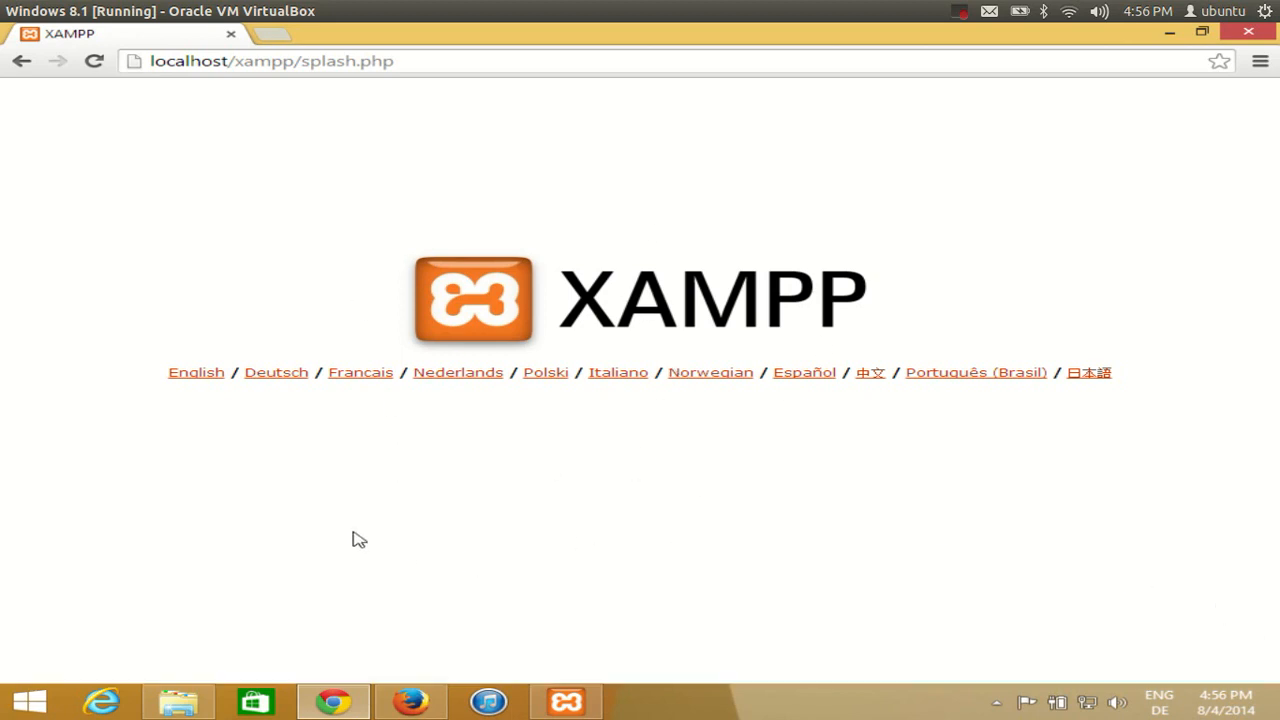
left_click(185, 376)
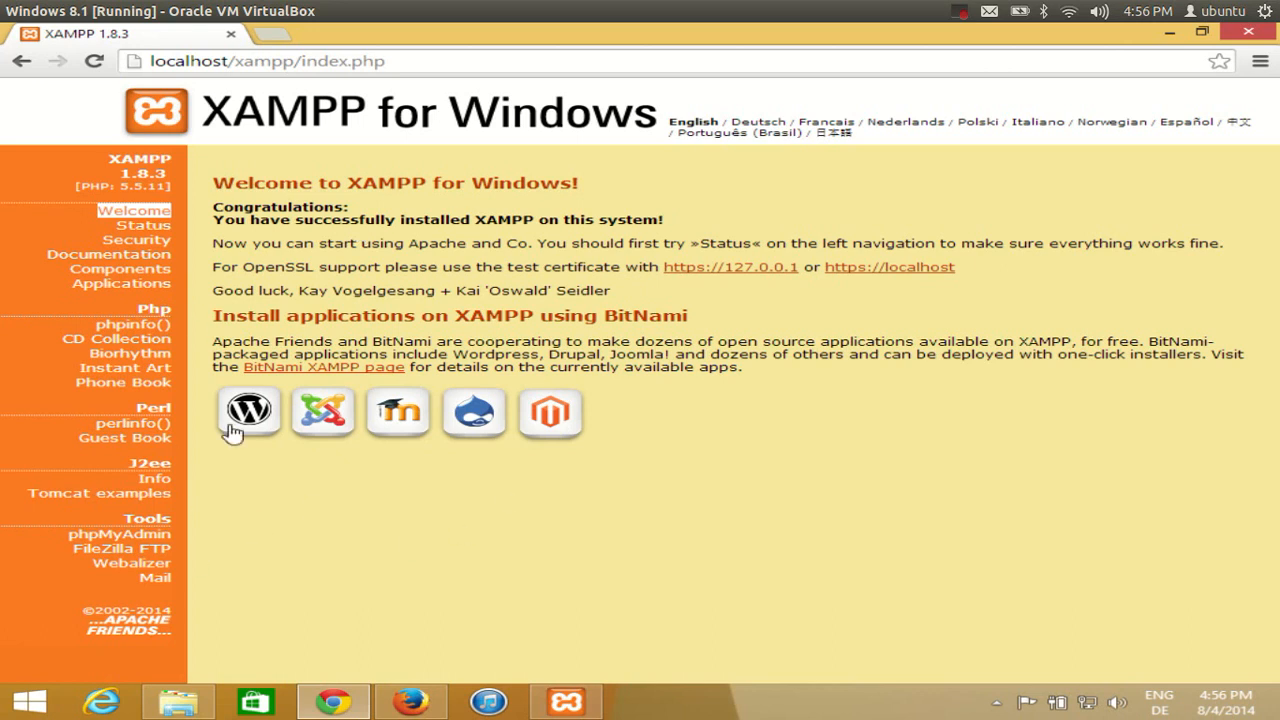
left_click(163, 248)
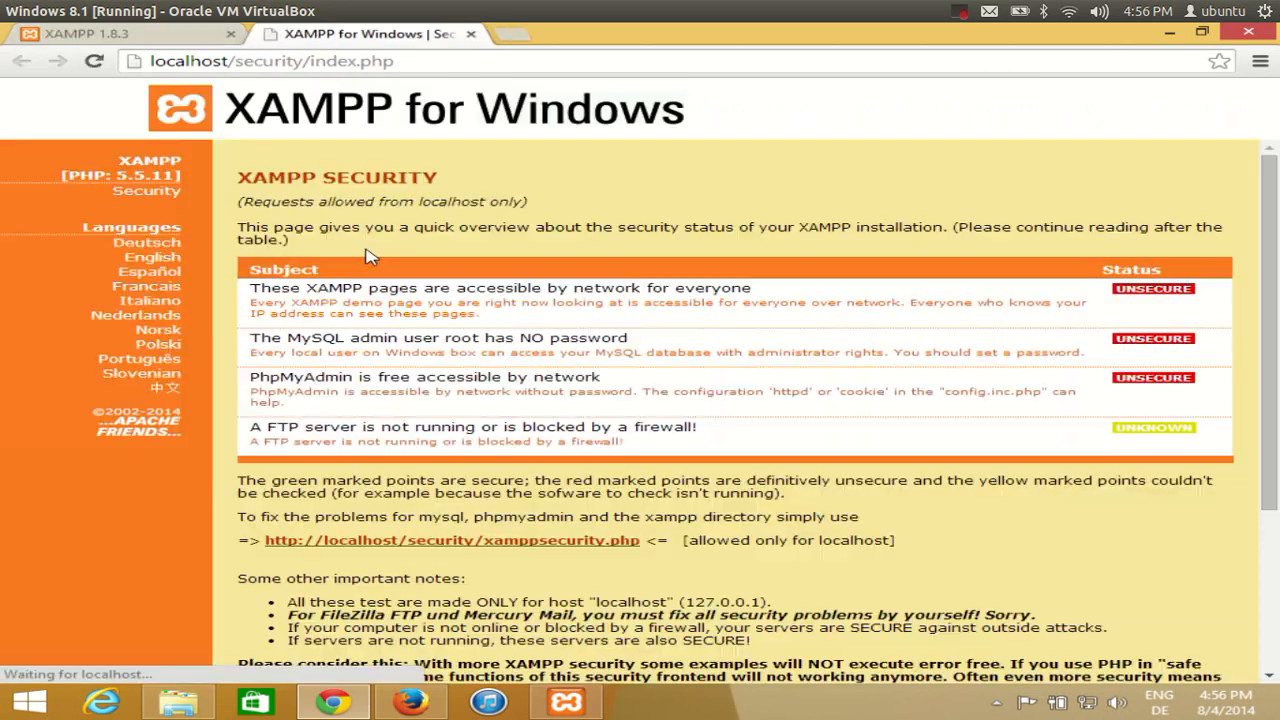
left_click(168, 36)
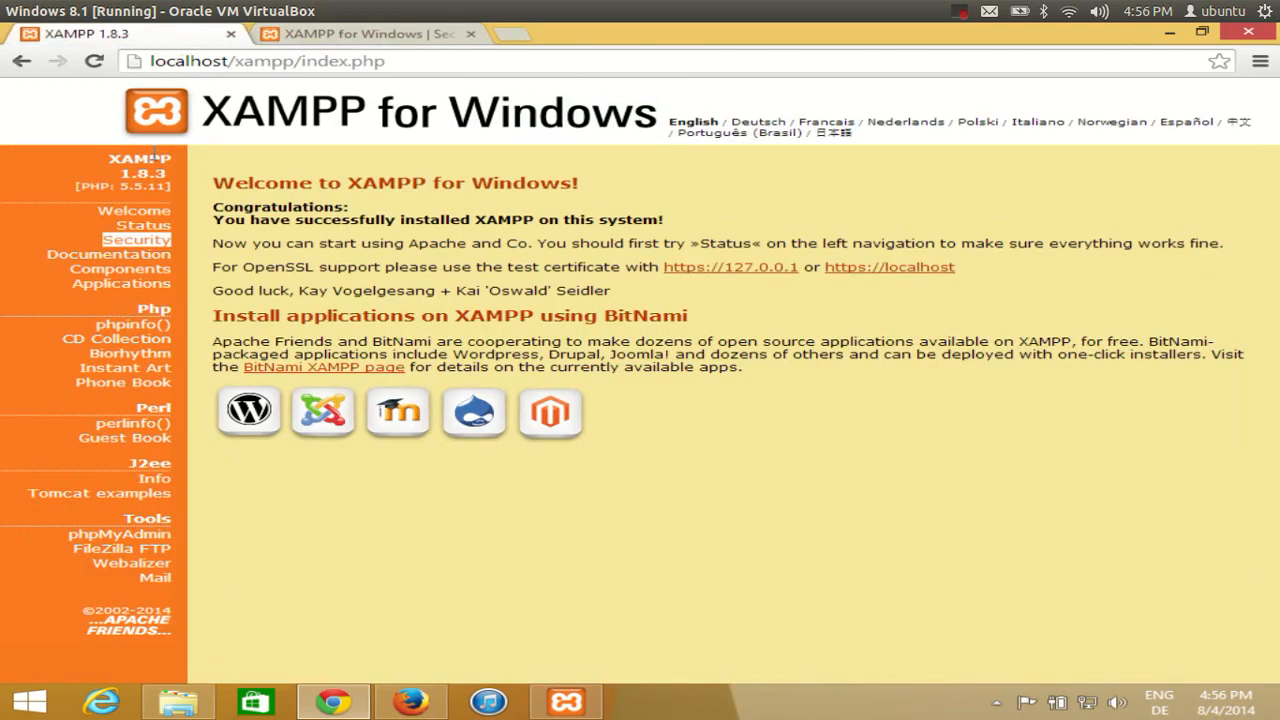
left_click(140, 244)
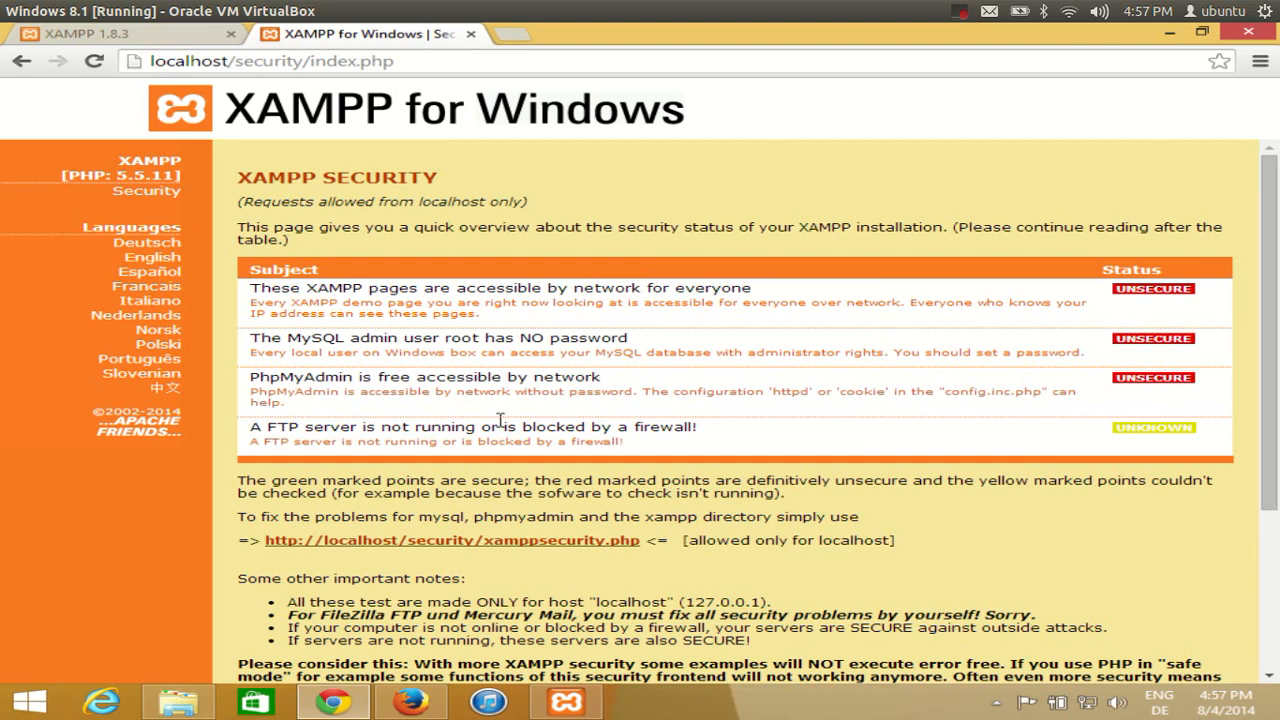
scroll(496, 337, "down", 1)
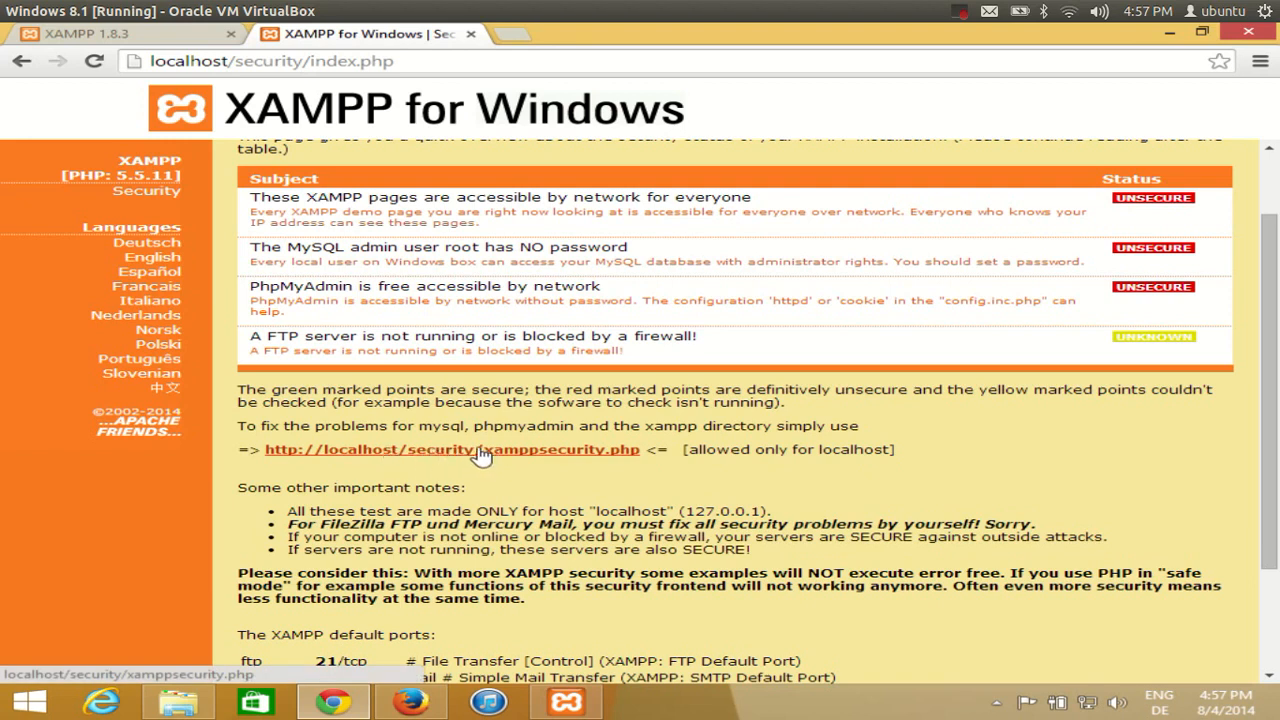
left_click(481, 451)
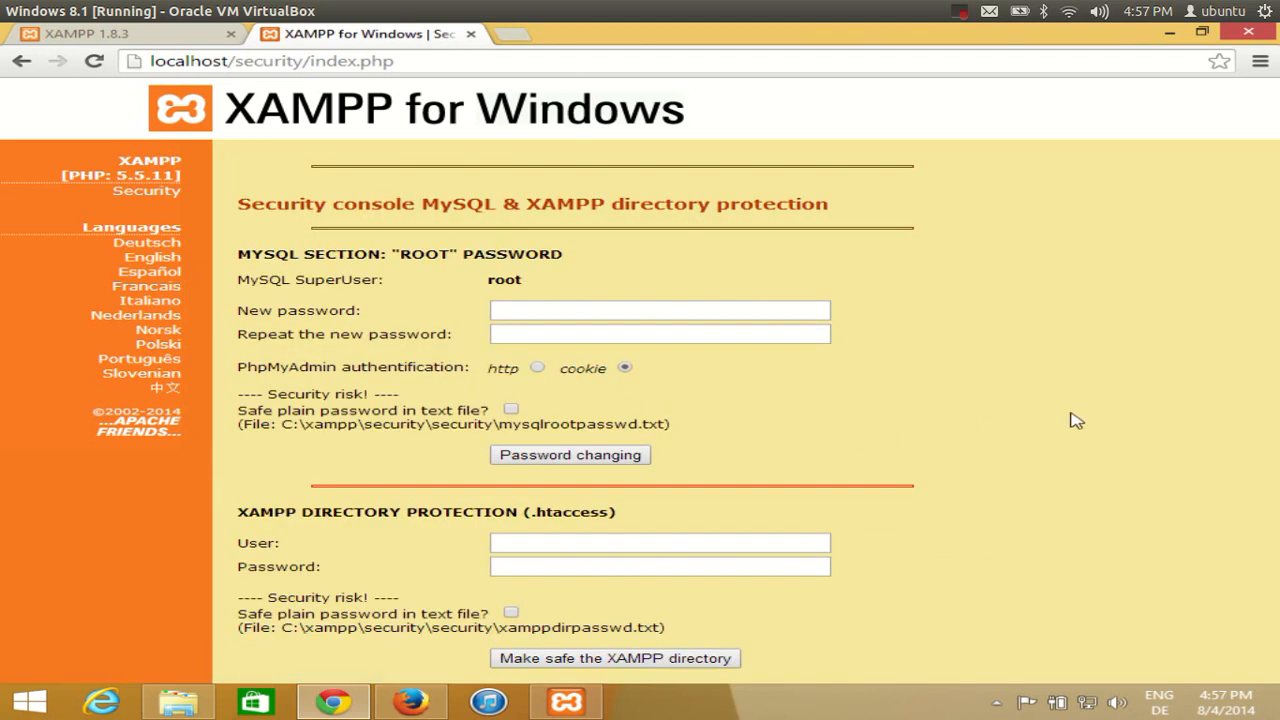
Enter the new MySQL root password in both fields and submit Password changing
left_click(572, 314)
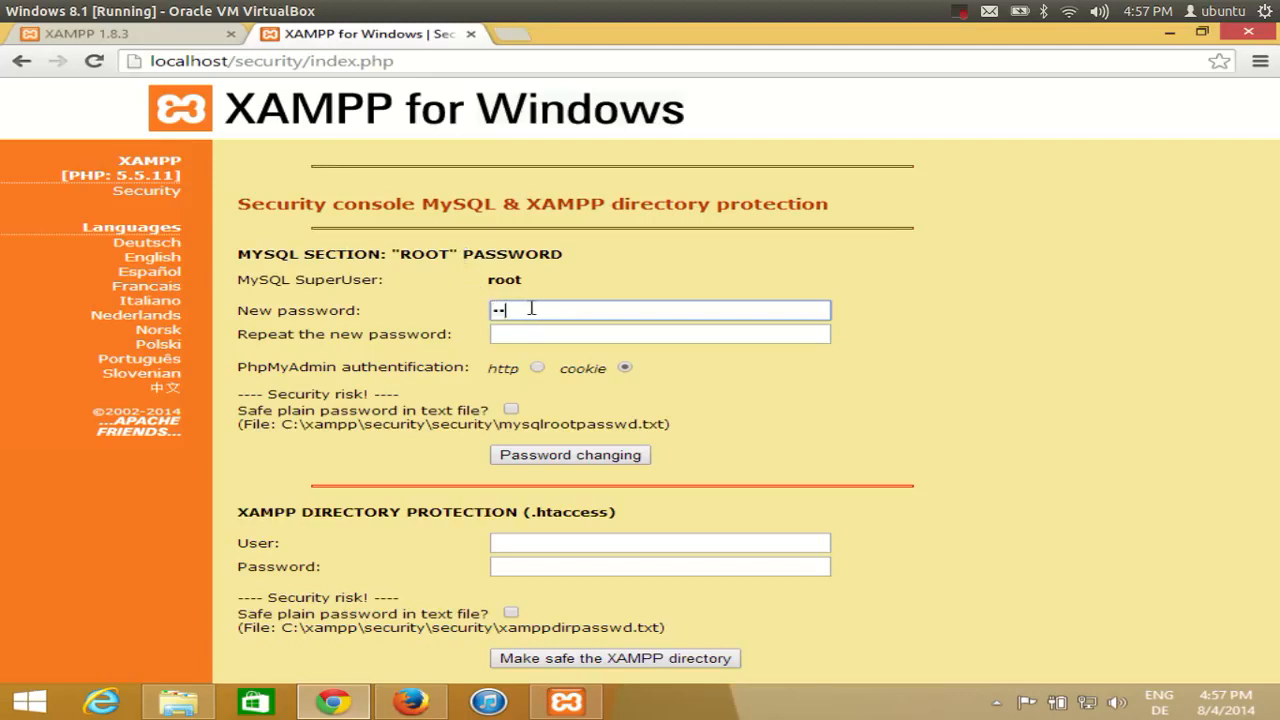
left_click(526, 330)
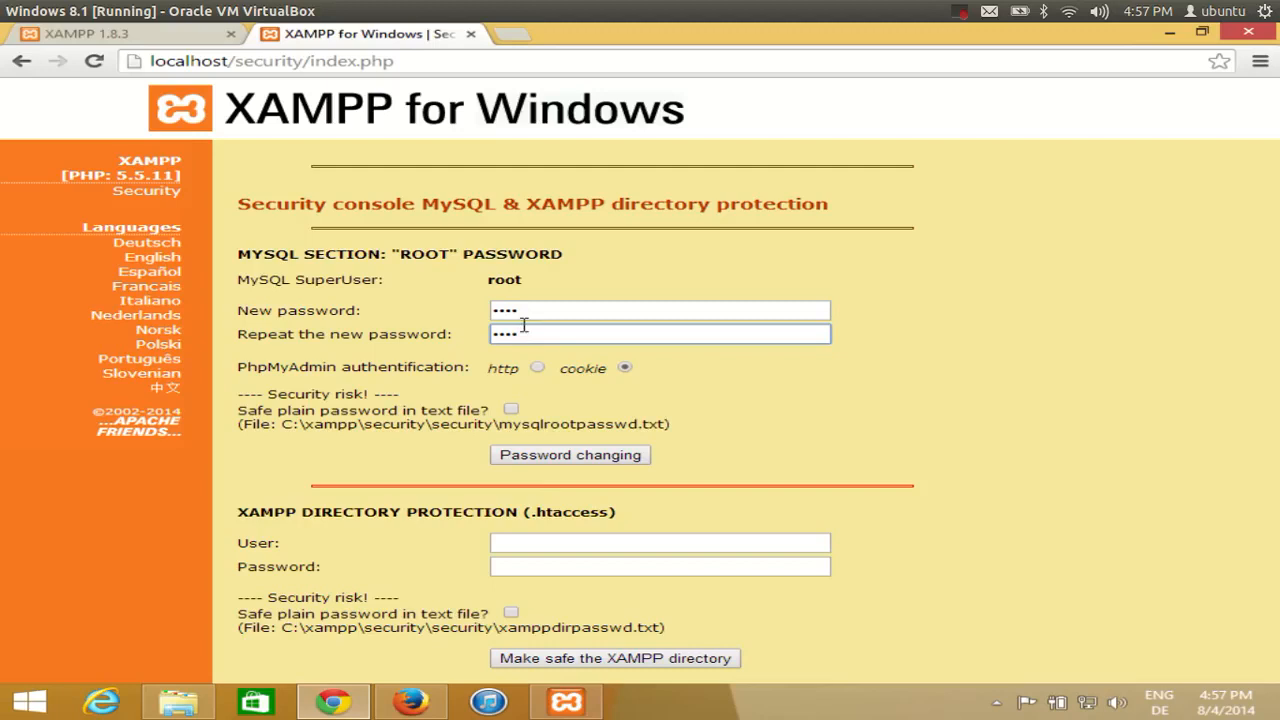
left_click(550, 458)
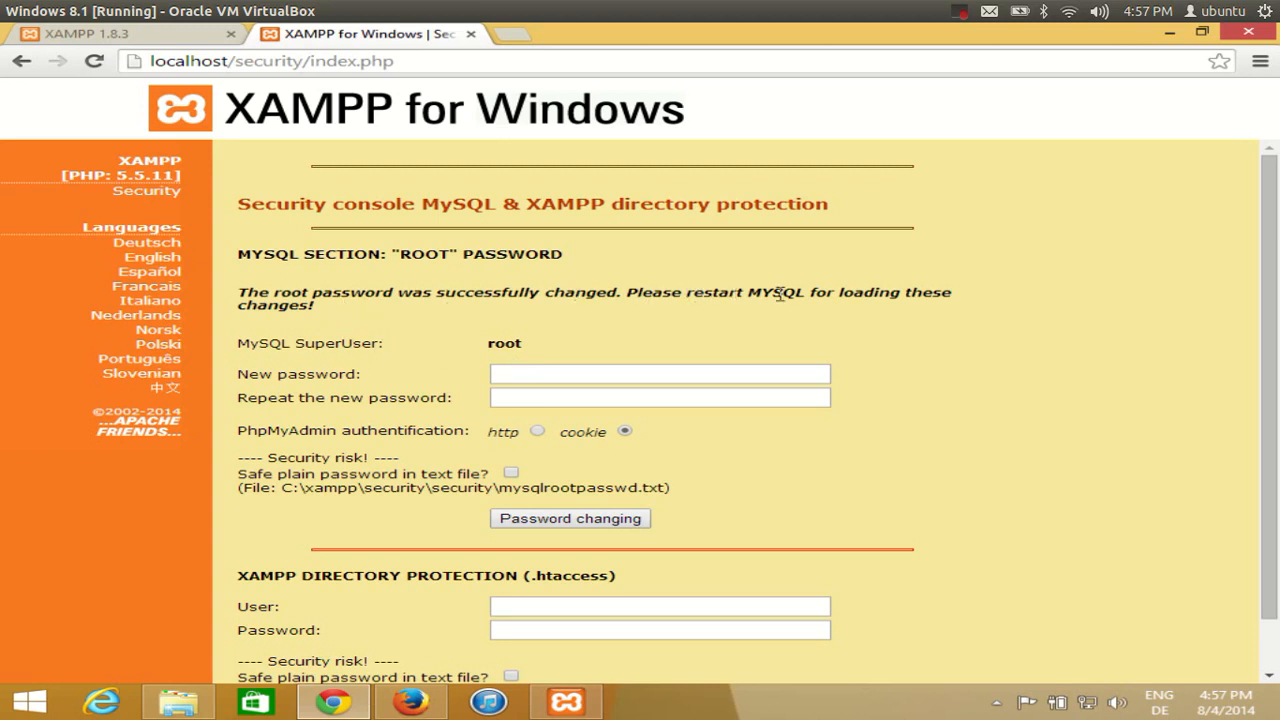
scroll(706, 400, "down", 1)
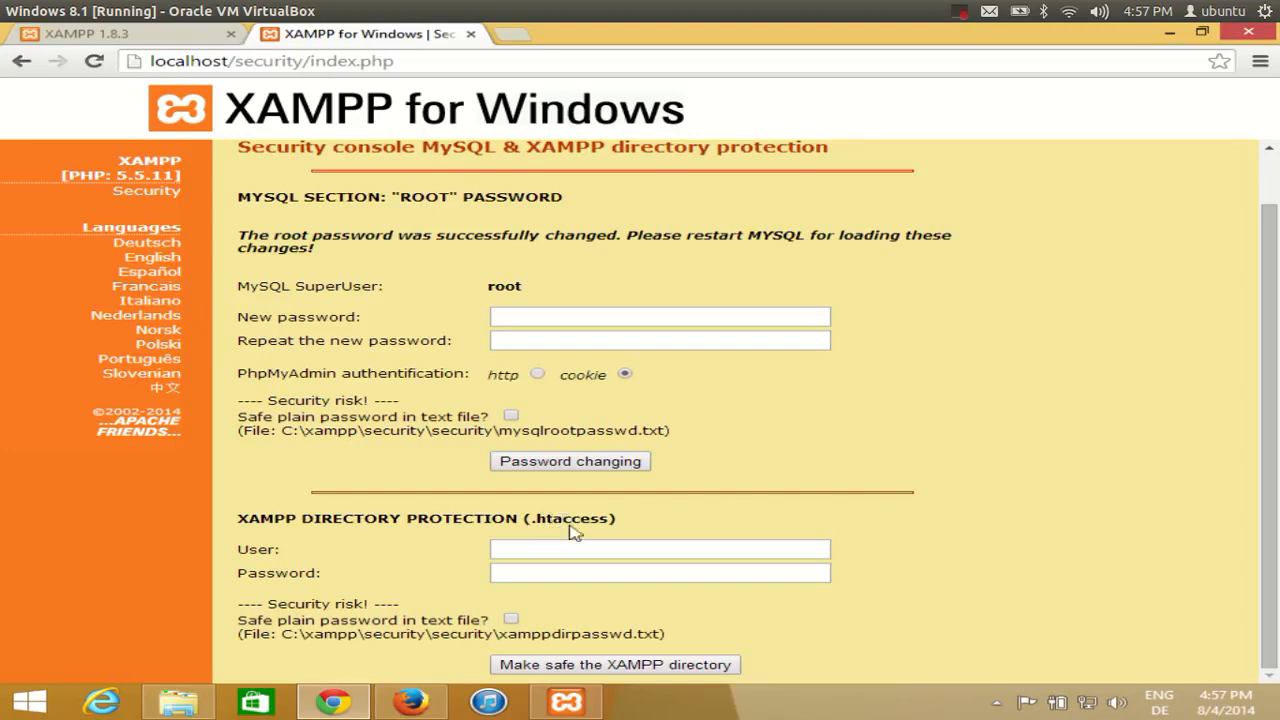
Set user root with a password and apply Make safe the XAMPP directory
left_click(542, 548)
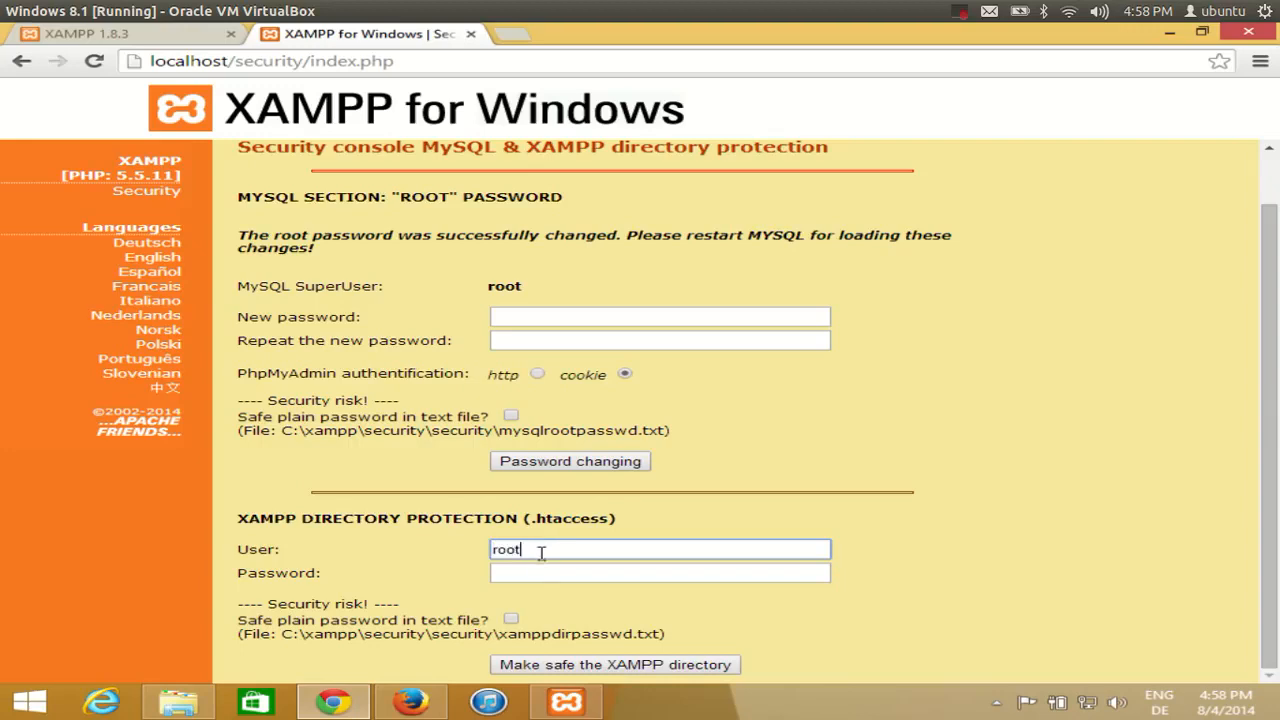
left_click(535, 577)
key("shift+Tab")
key("Tab")
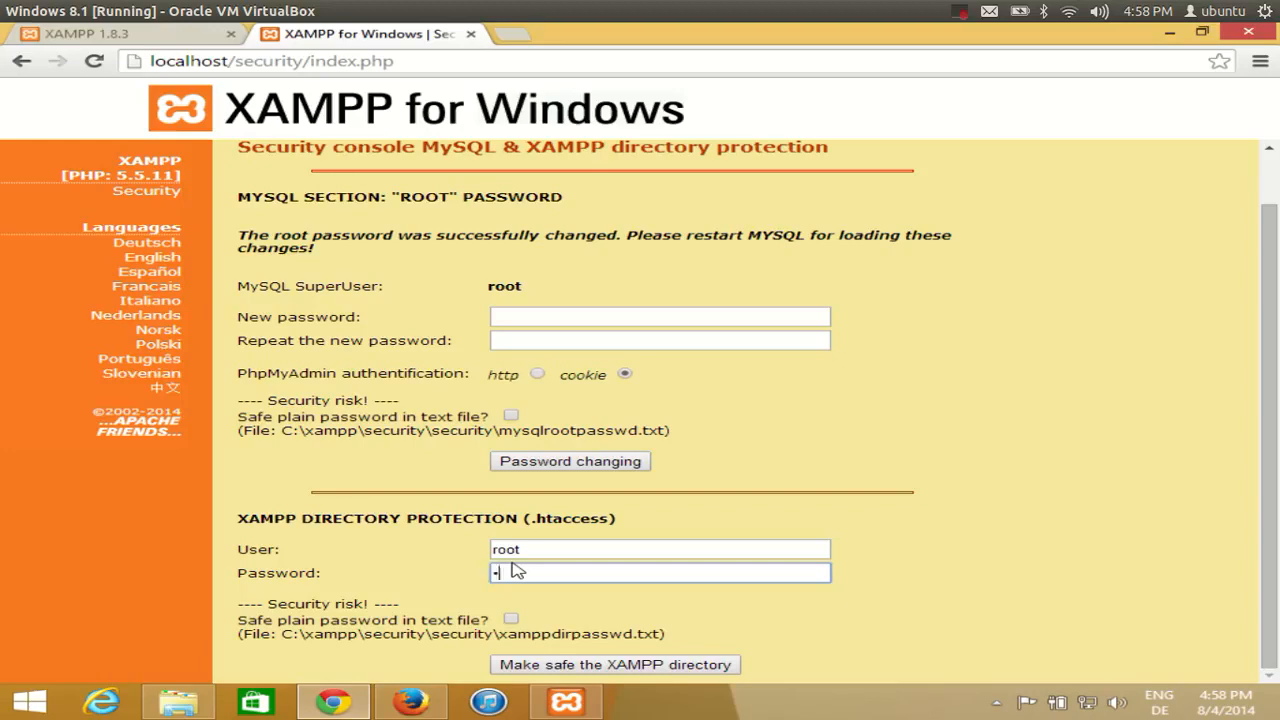
type("root")
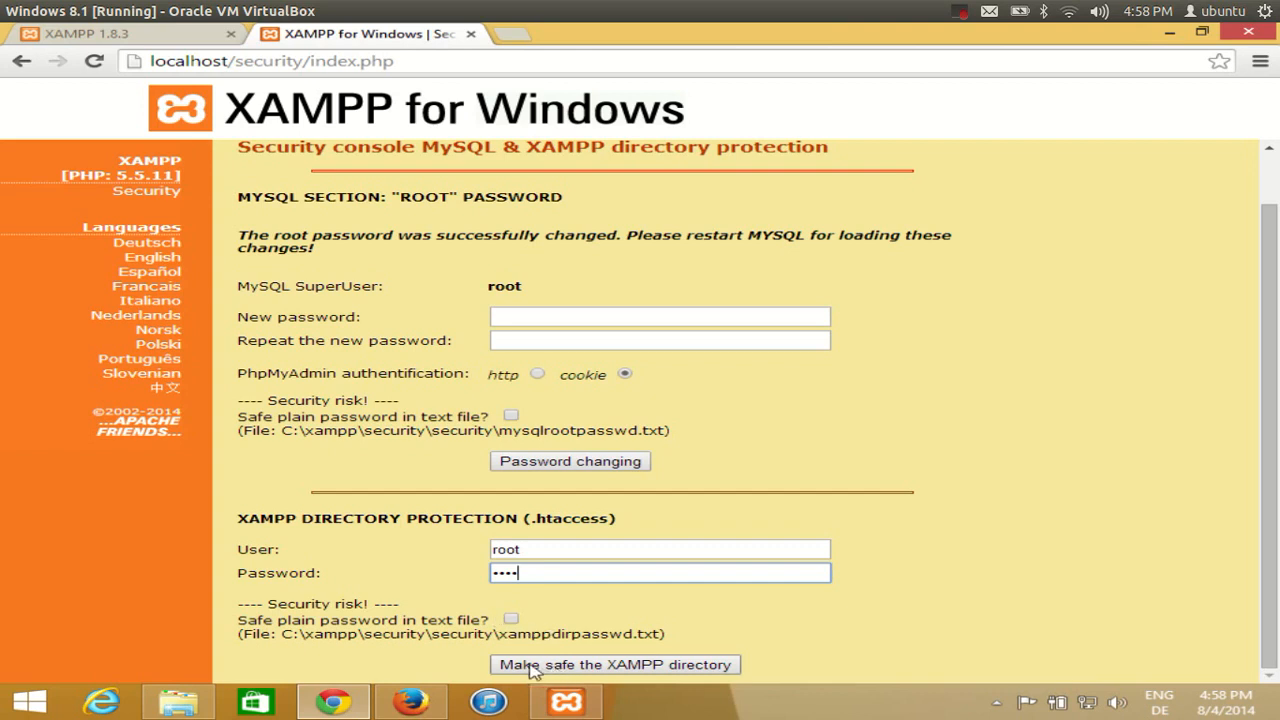
left_click(592, 667)
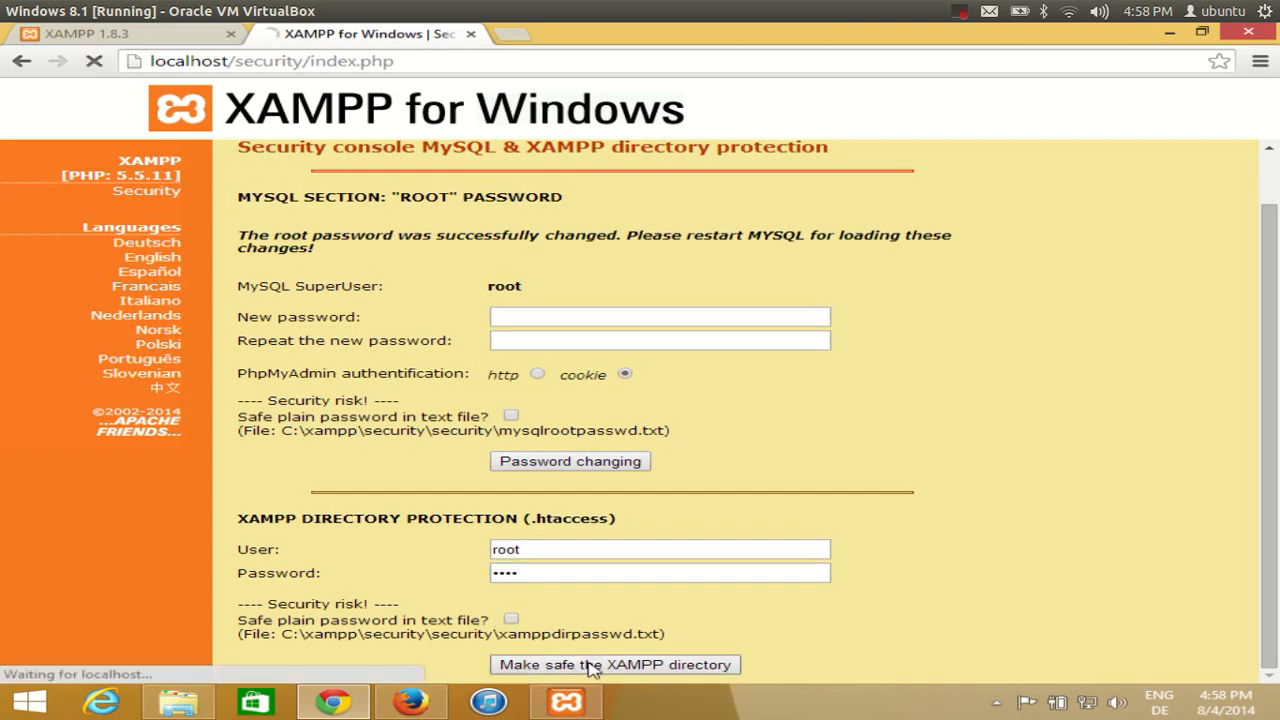
scroll(615, 603, "down", 1)
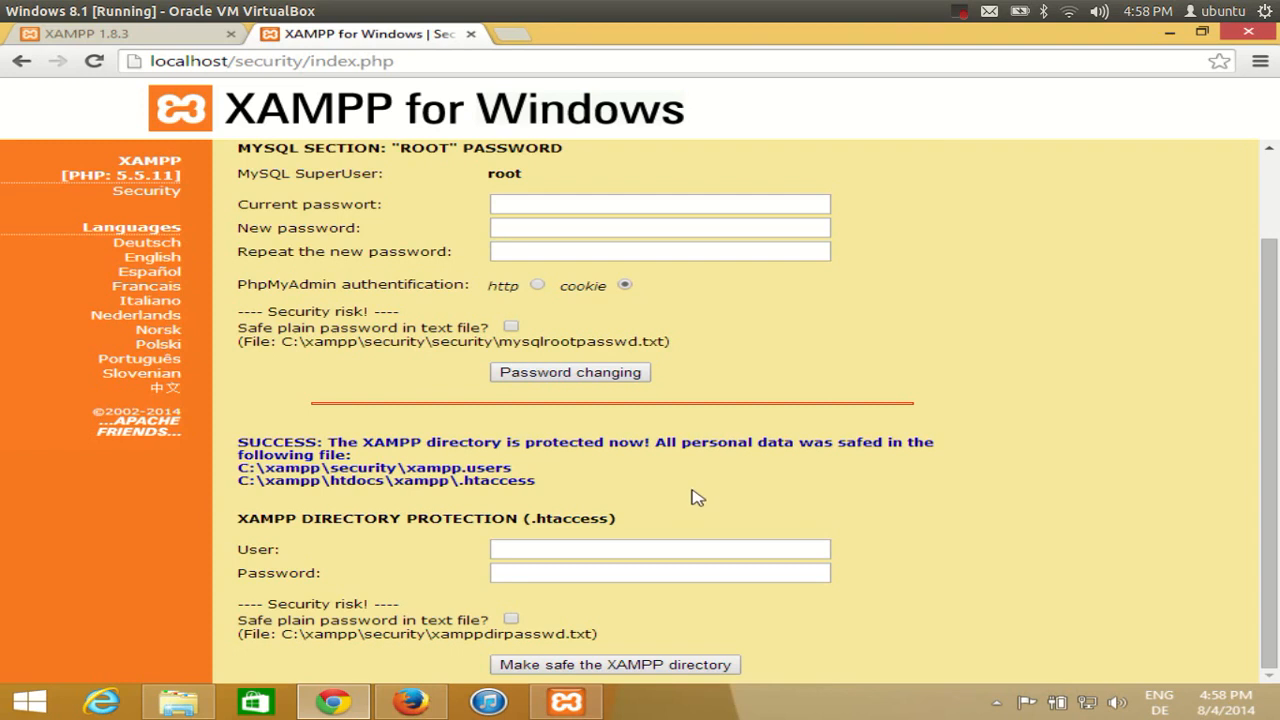
scroll(692, 497, "up", 1)
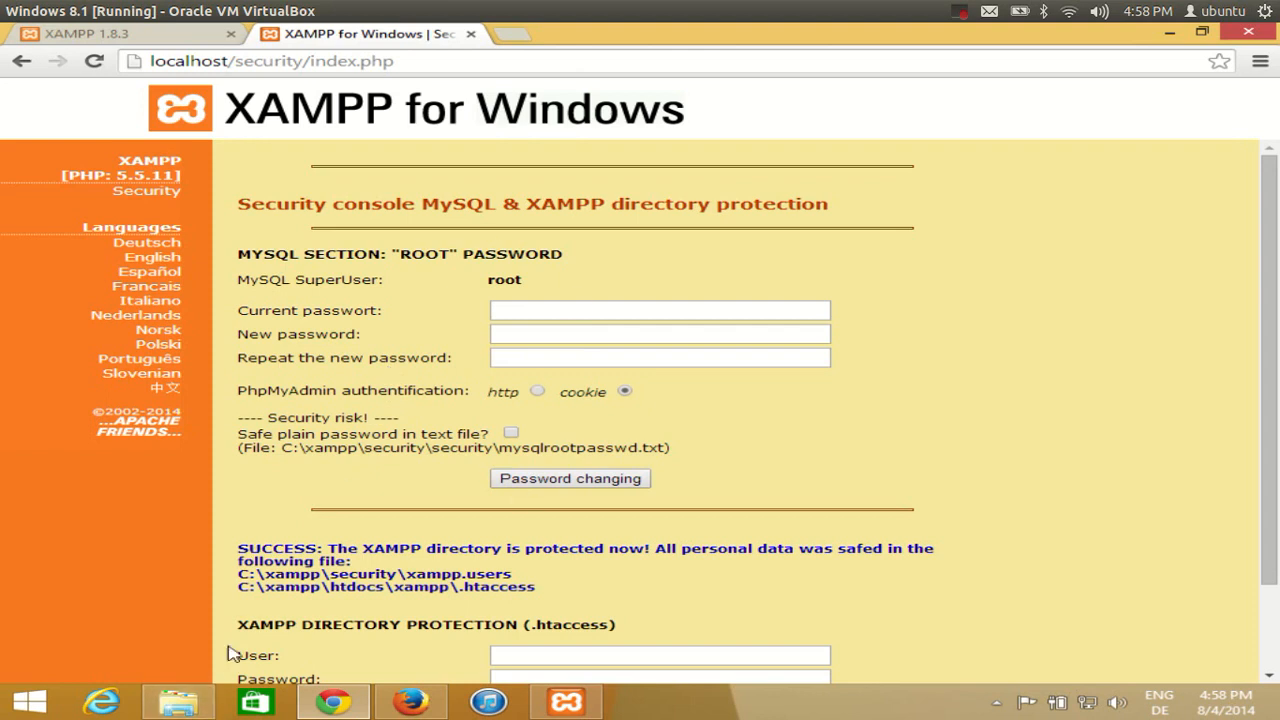
Browse the C: drive in File Explorer and open the xampp installation folder
left_click(178, 702)
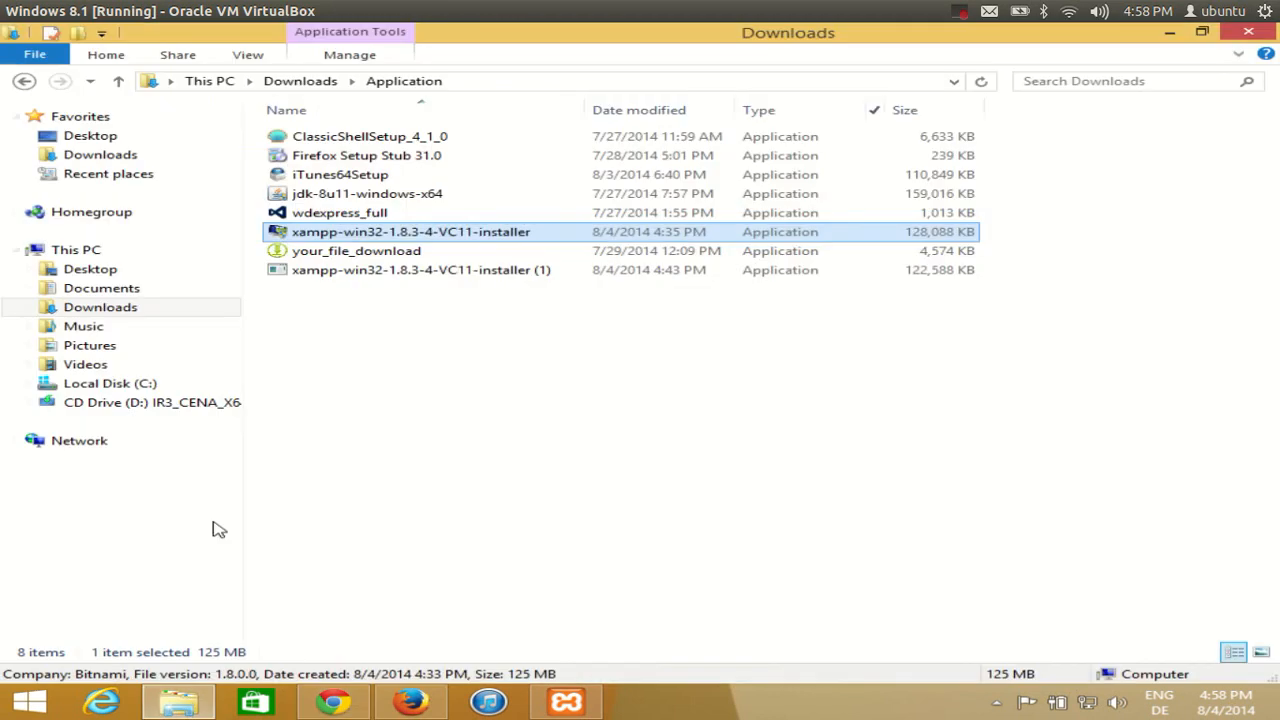
left_click(155, 386)
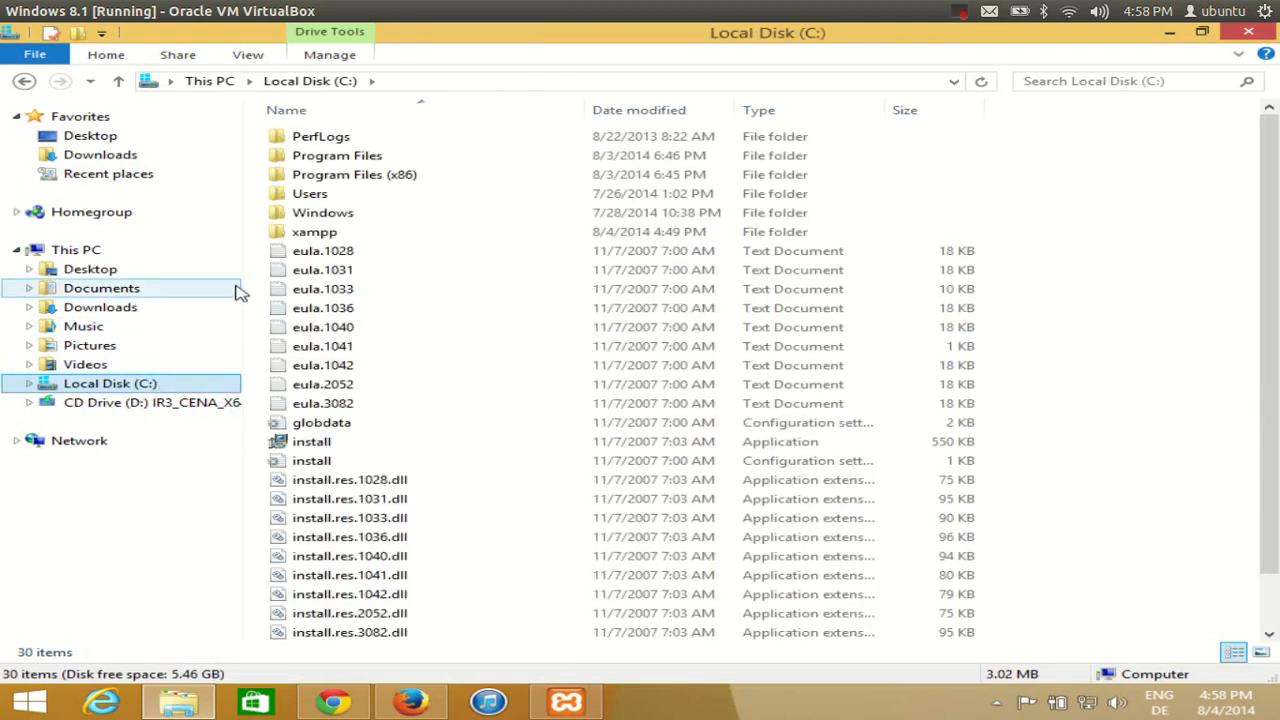
double_click(329, 158)
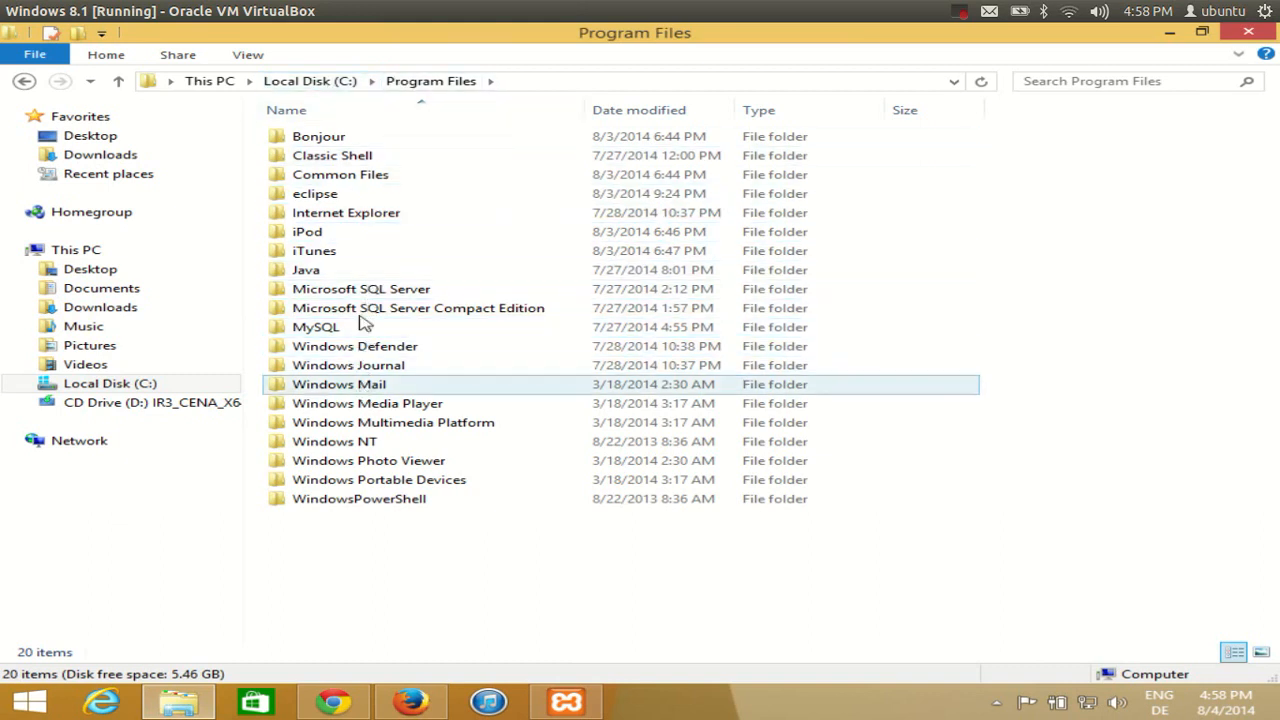
left_click(340, 84)
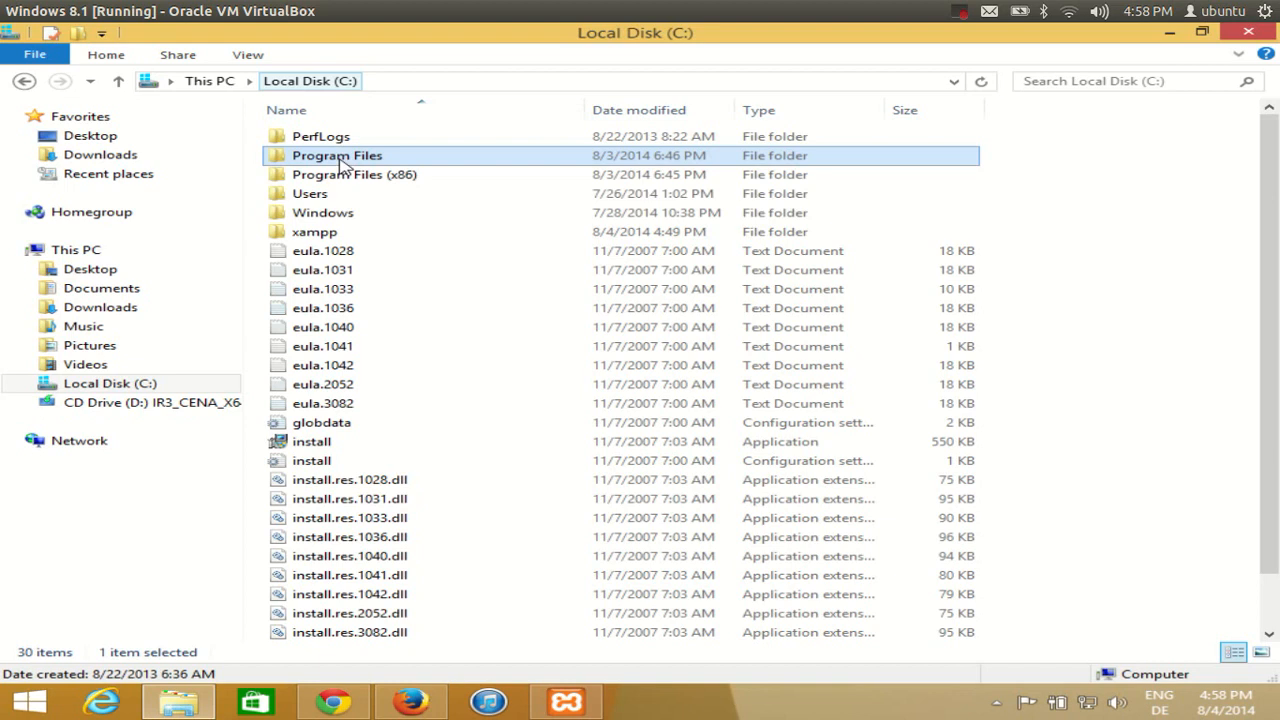
left_click(345, 176)
double_click(345, 176)
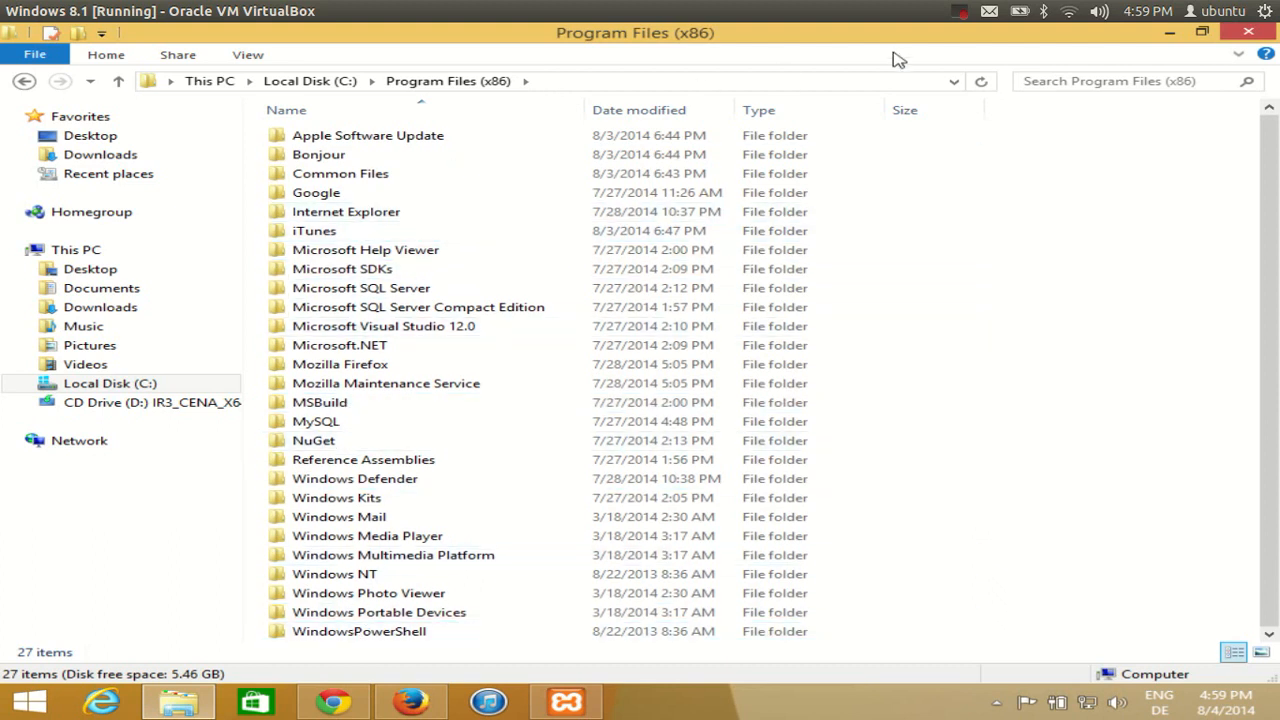
left_click(960, 13)
left_click(985, 57)
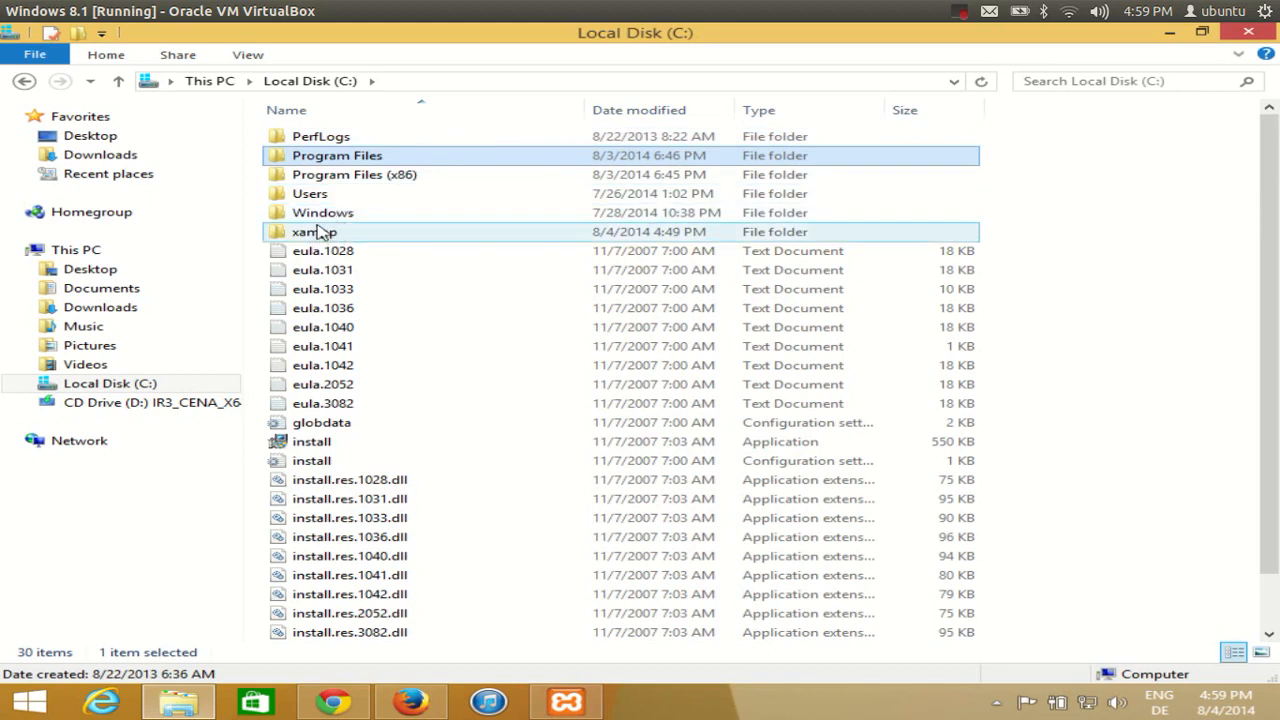
left_click(395, 80)
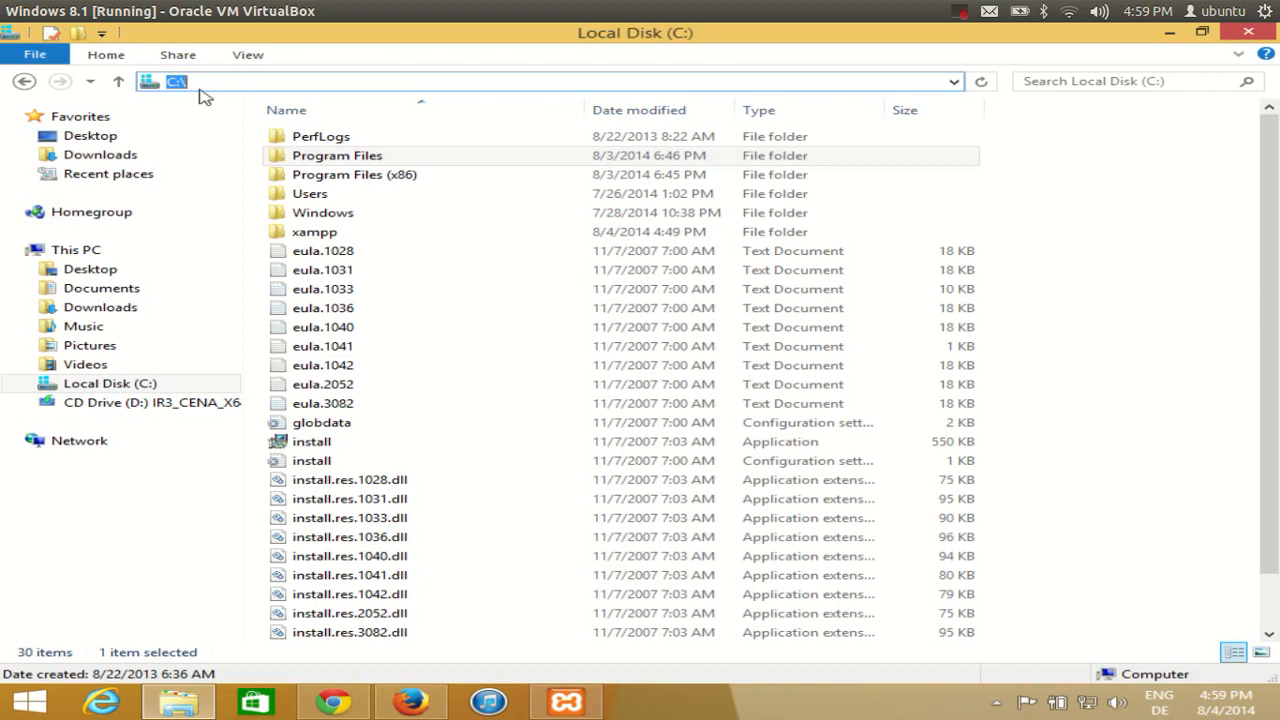
mouse_move(306, 236)
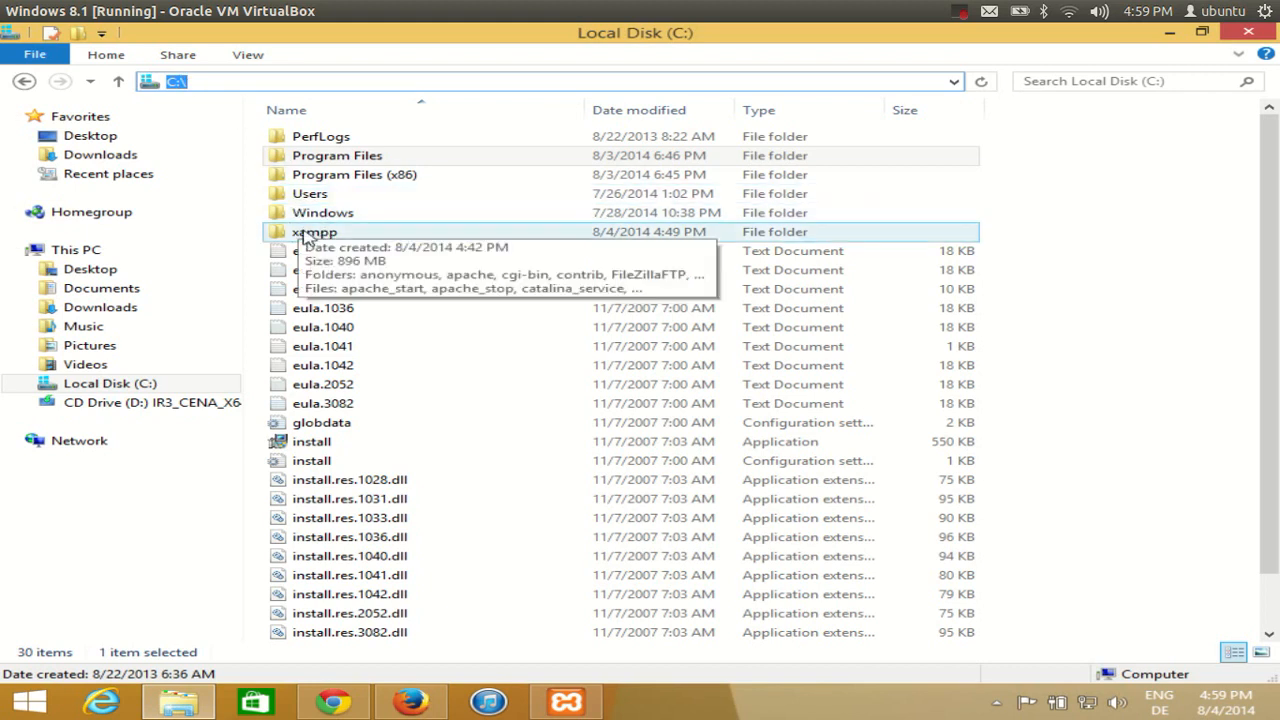
left_click(304, 240)
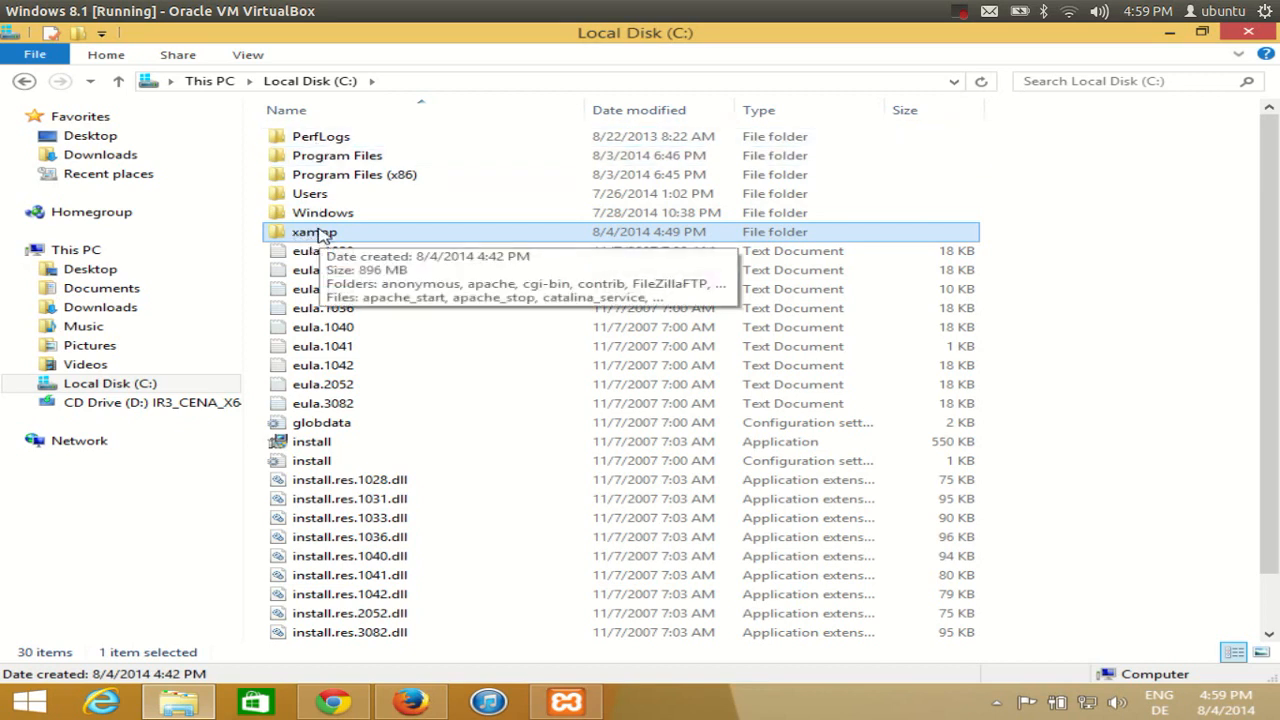
double_click(318, 234)
Scroll to the top of C:\xampp and open the htdocs folder
left_click(323, 174)
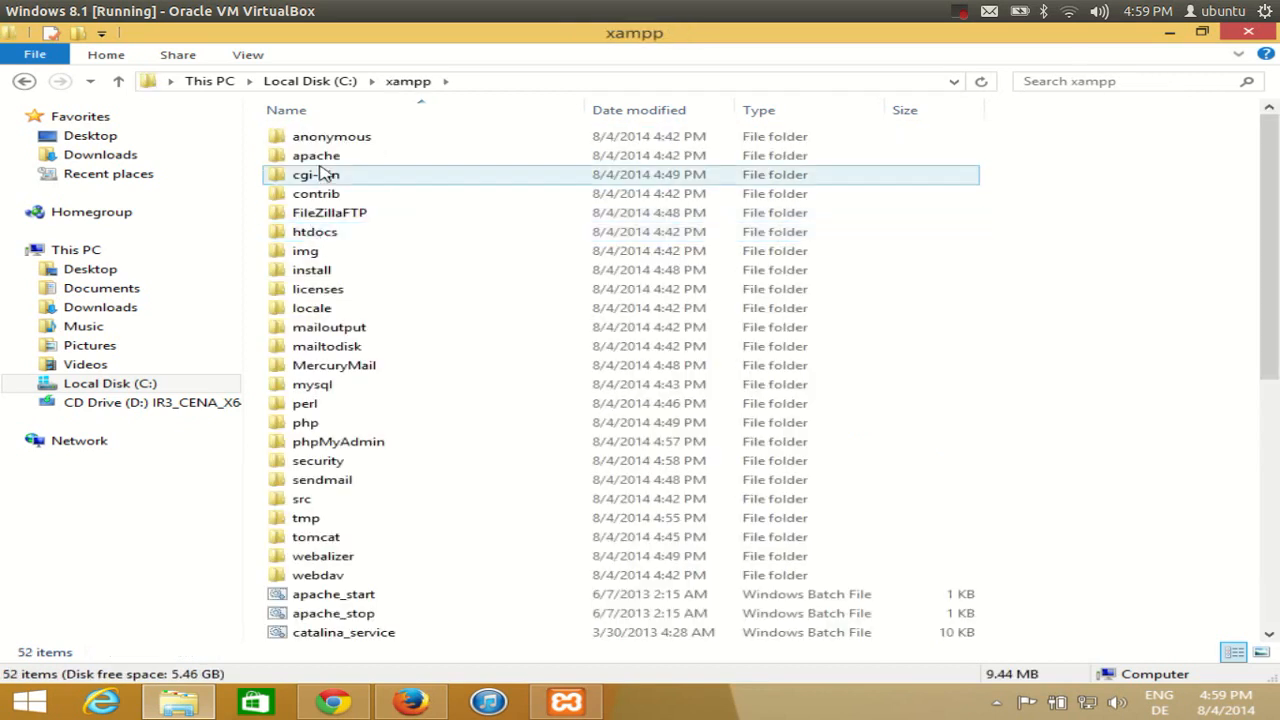
scroll(335, 200, "down", 8)
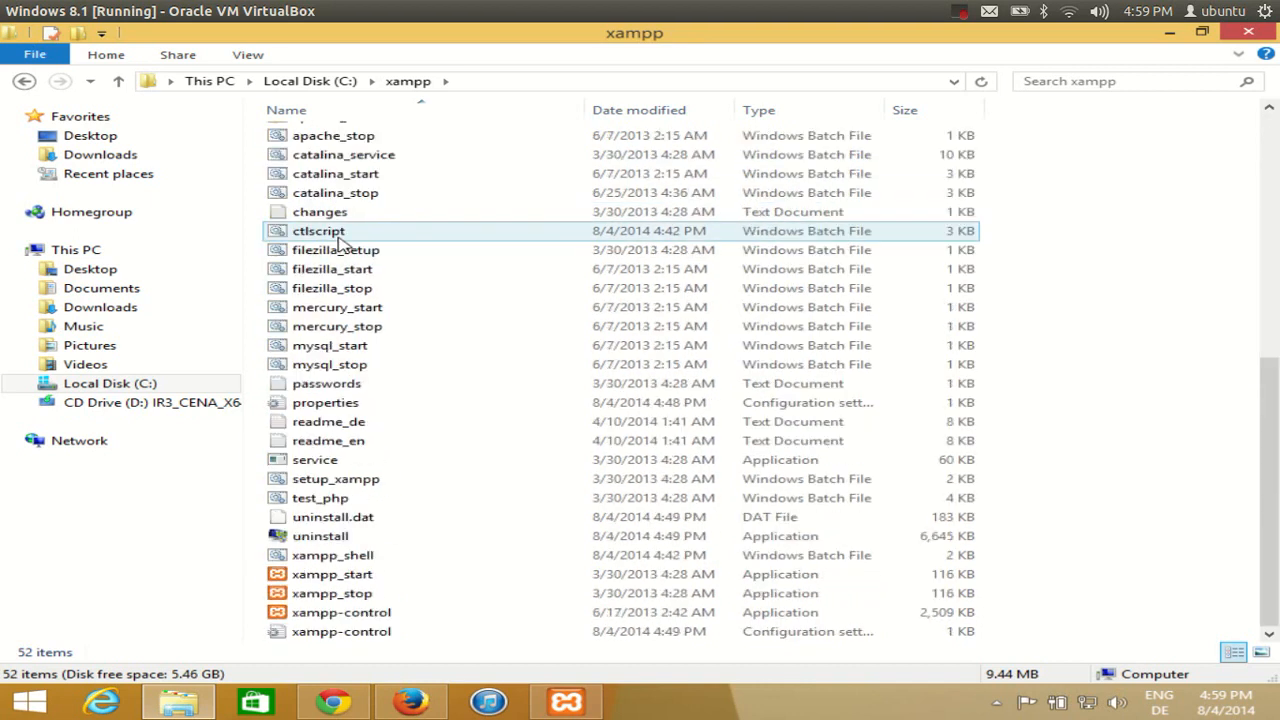
scroll(340, 245, "up", 8)
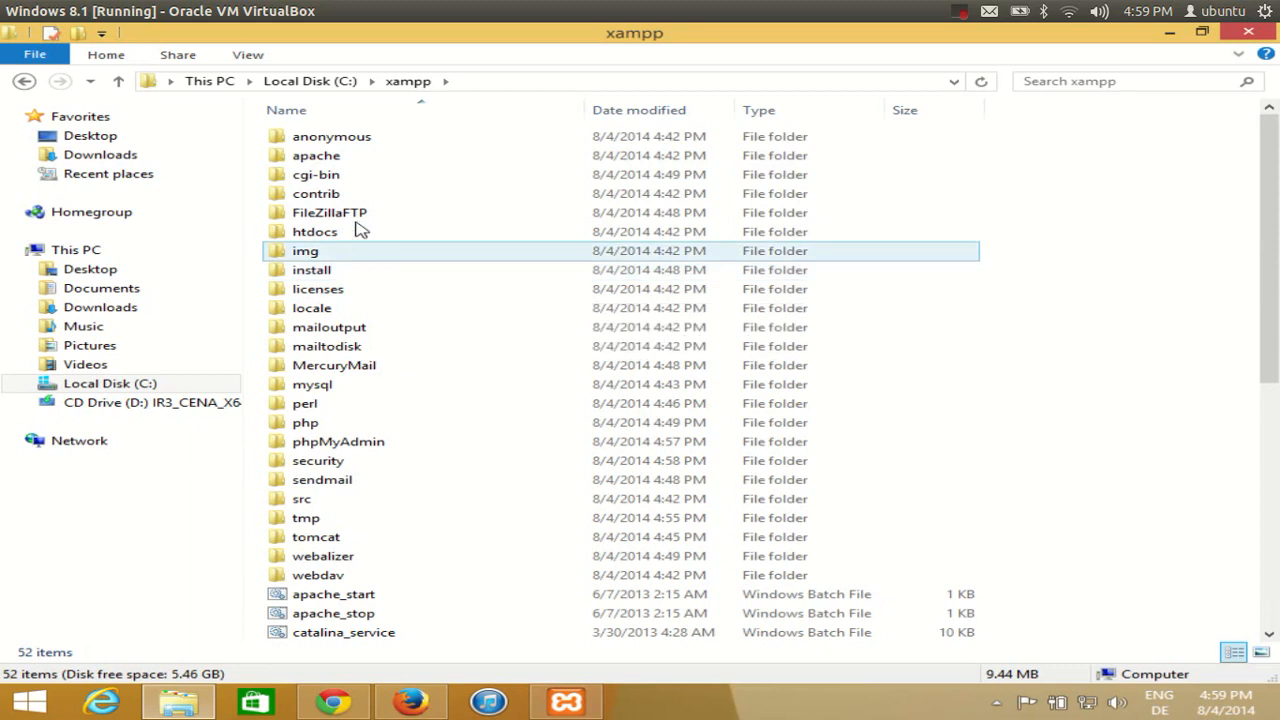
left_click(360, 155)
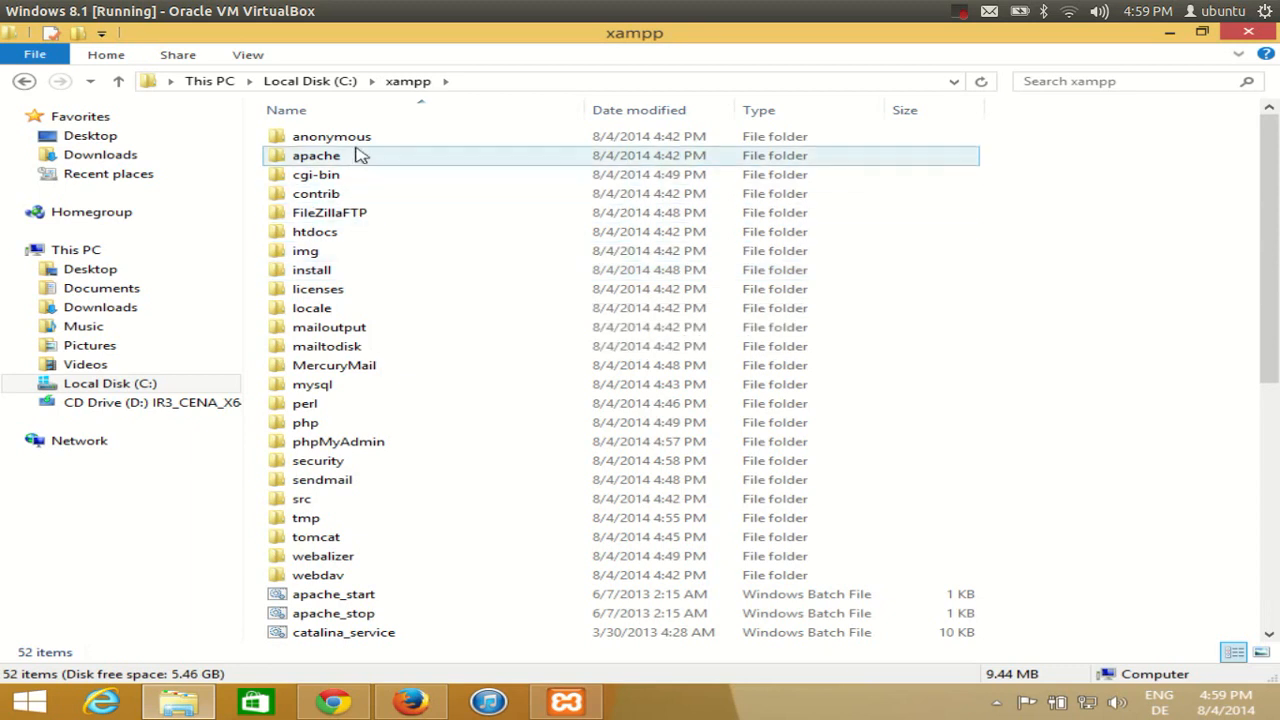
left_click(333, 238)
double_click(314, 236)
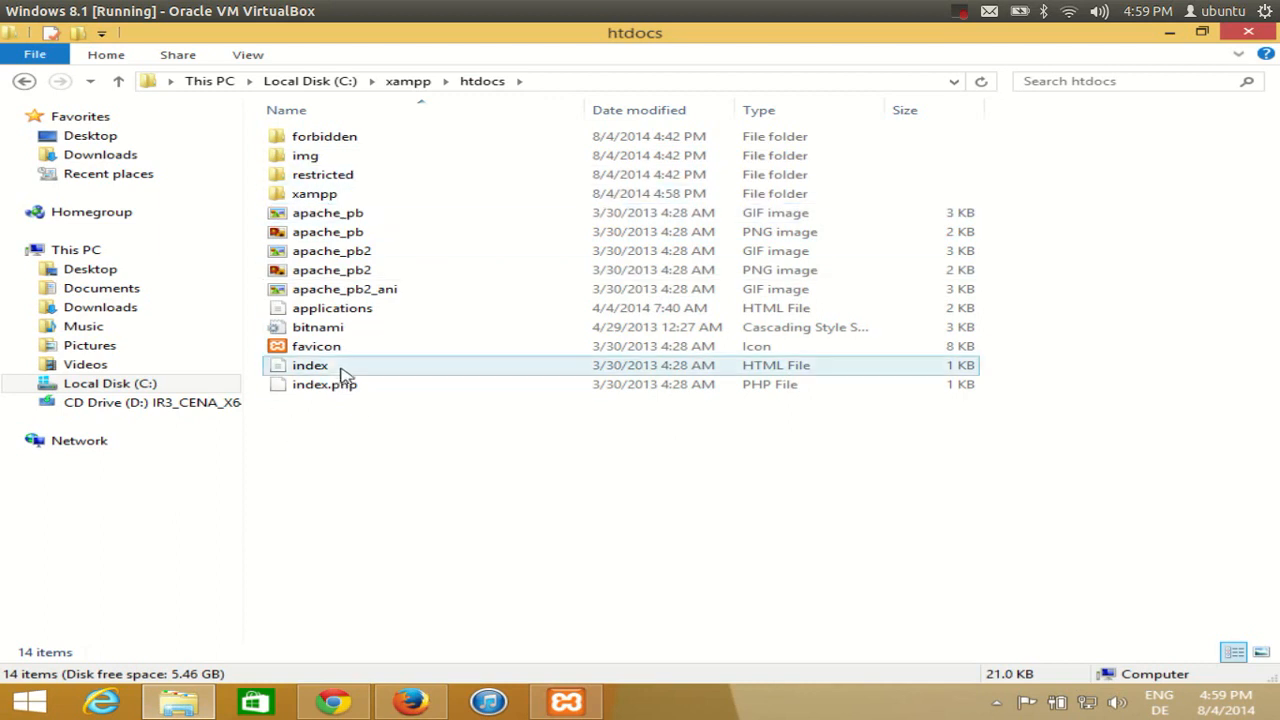
Switch between the XAMPP security page and the htdocs listing, leaving htdocs in front
left_click(345, 703)
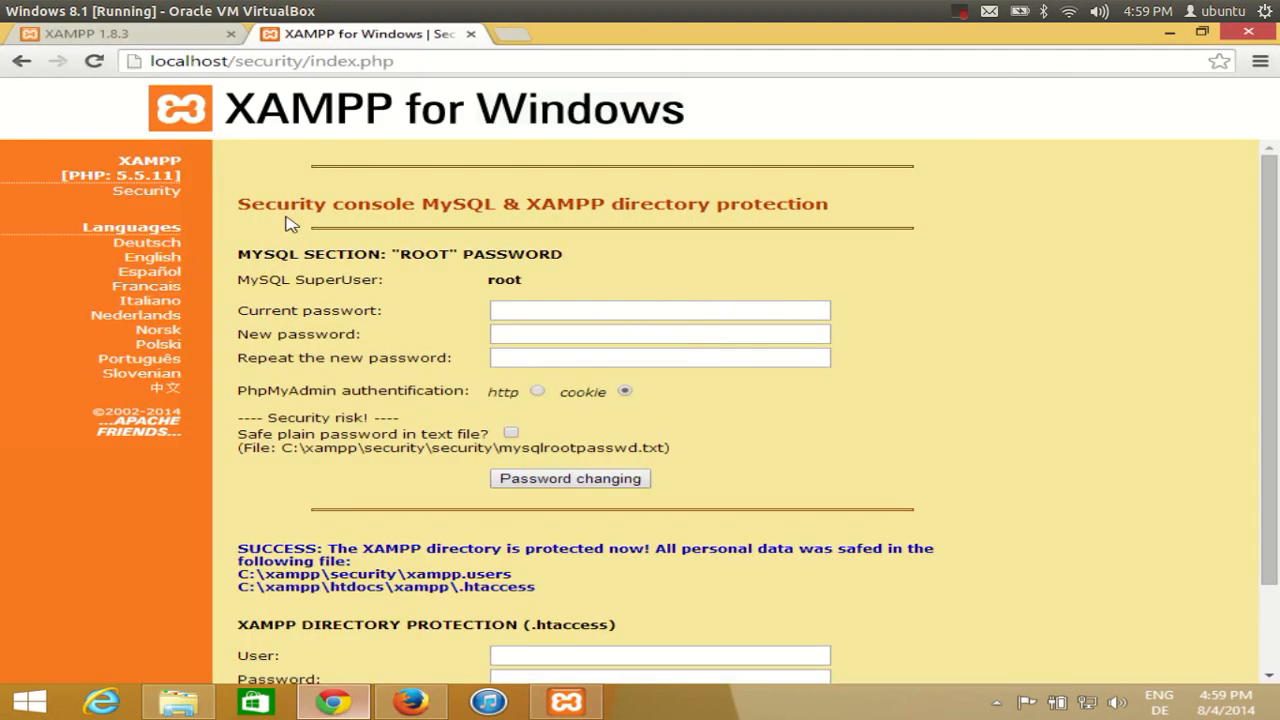
double_click(322, 62)
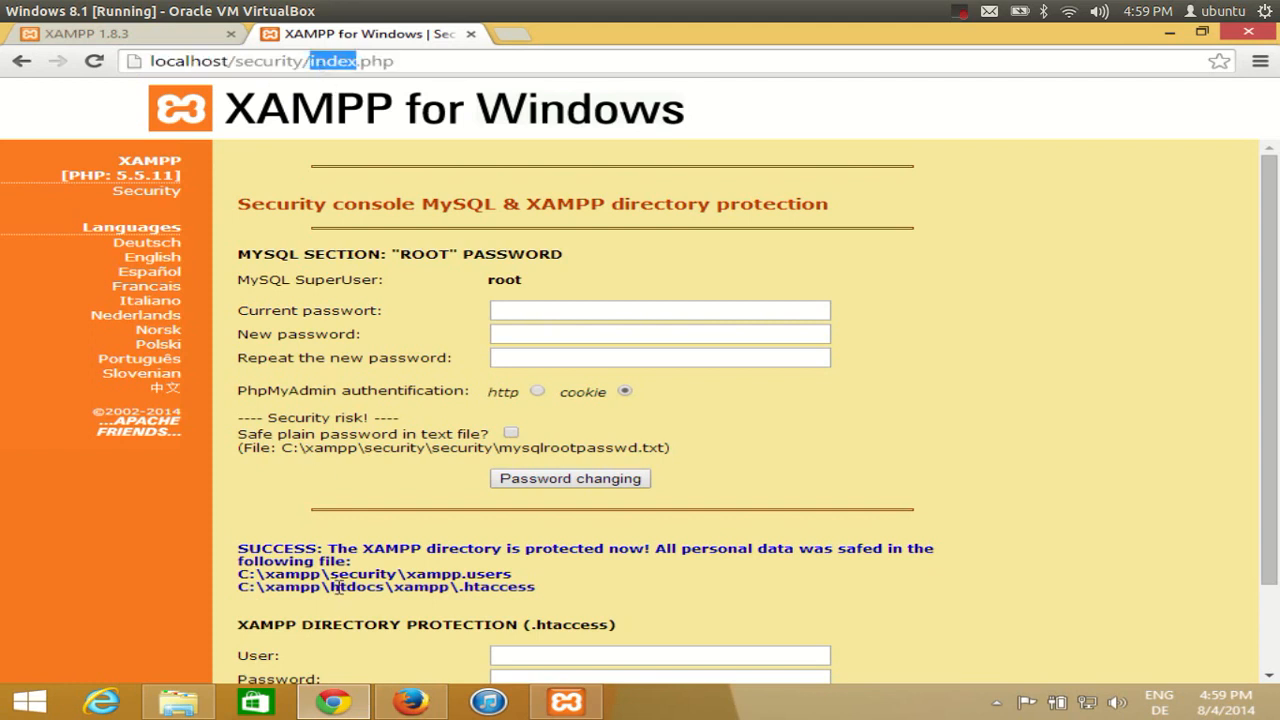
left_click(178, 702)
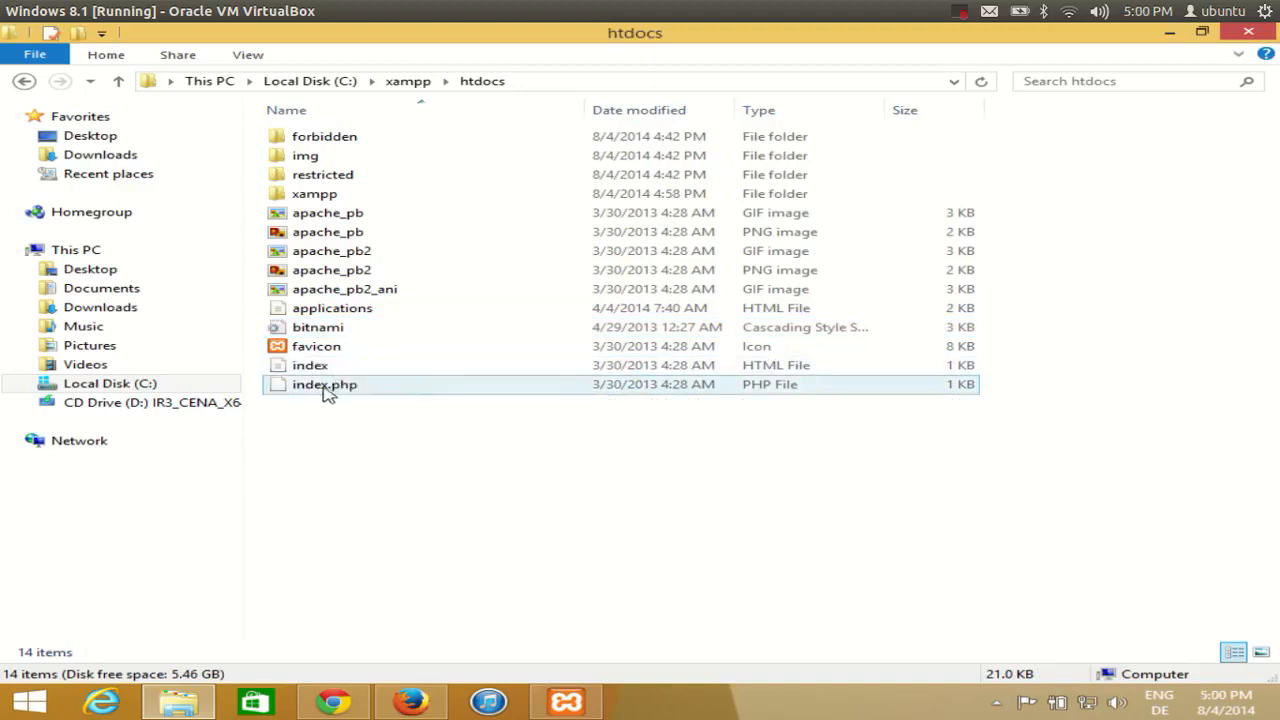
left_click(333, 702)
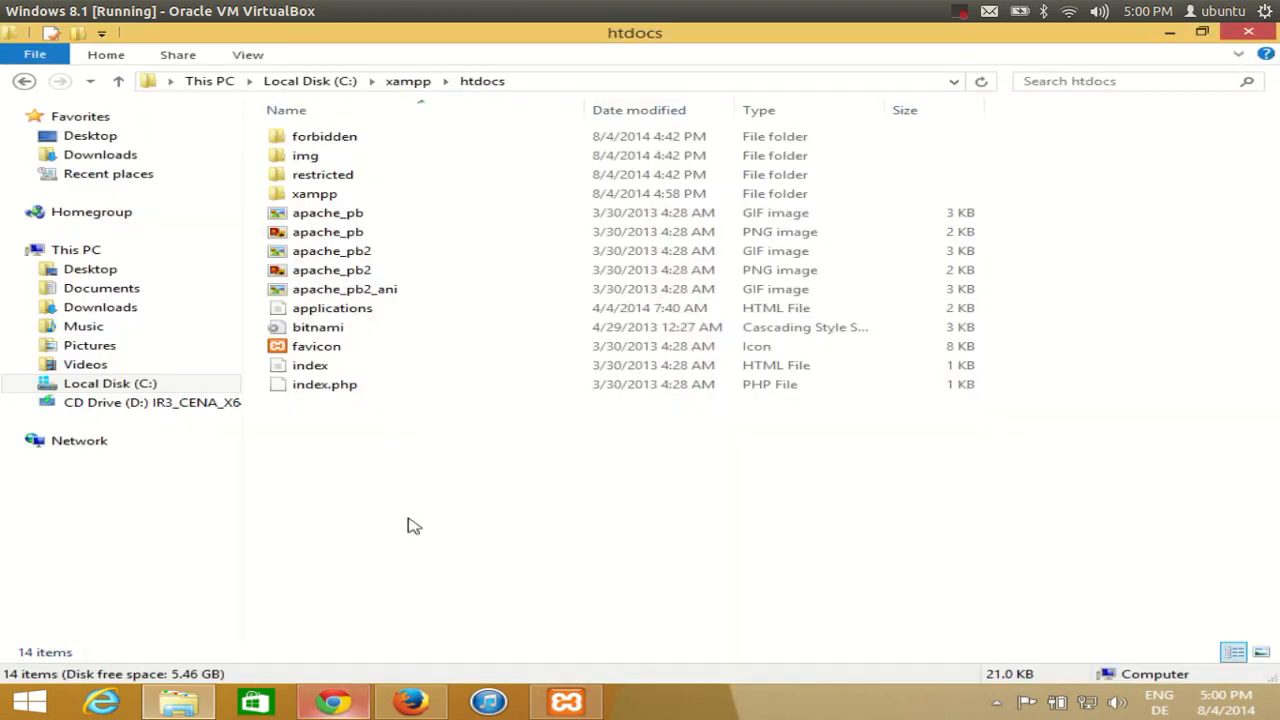
left_click(178, 702)
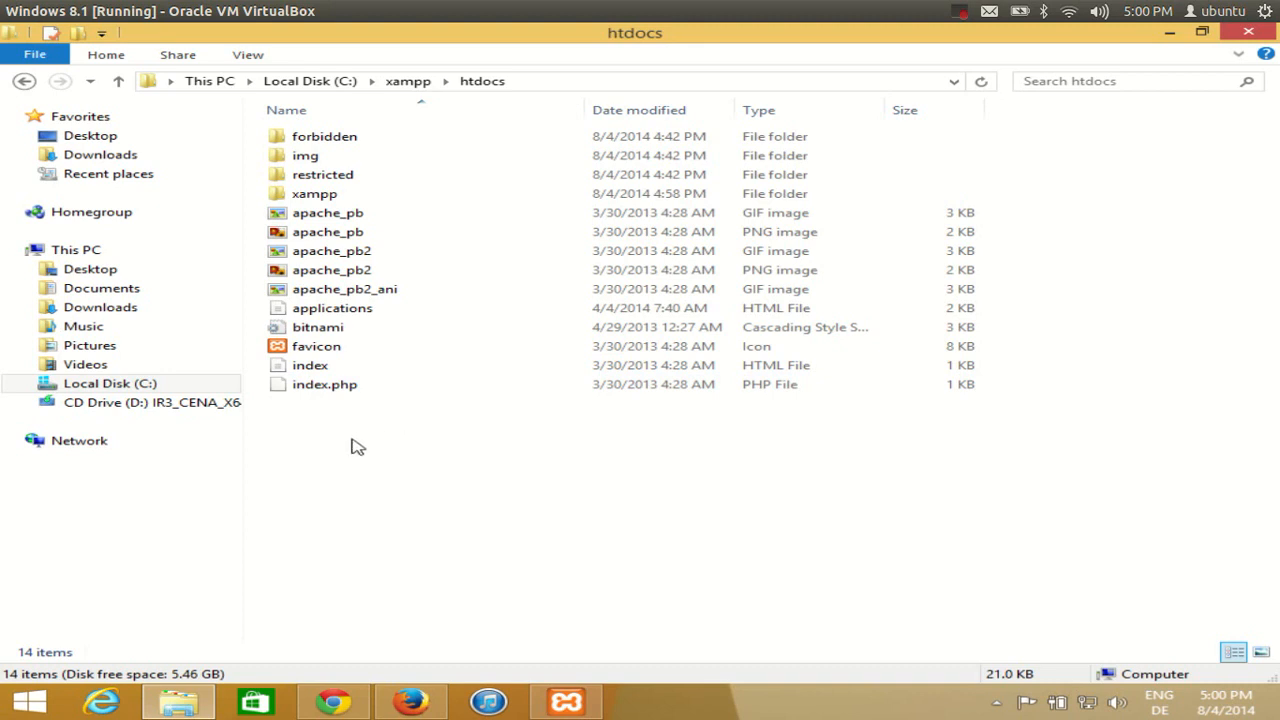
left_click(374, 699)
left_click(368, 700)
Create a new text document named test in htdocs and open it in Notepad
right_click(388, 443)
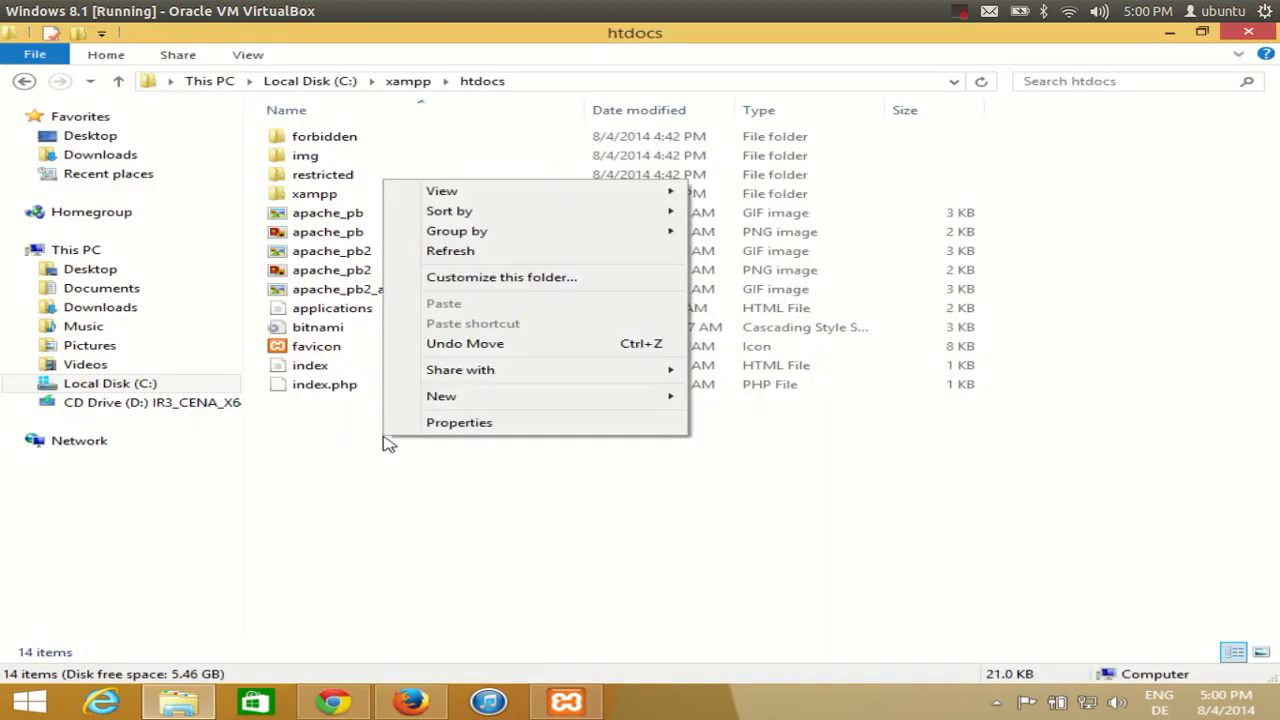
mouse_move(571, 397)
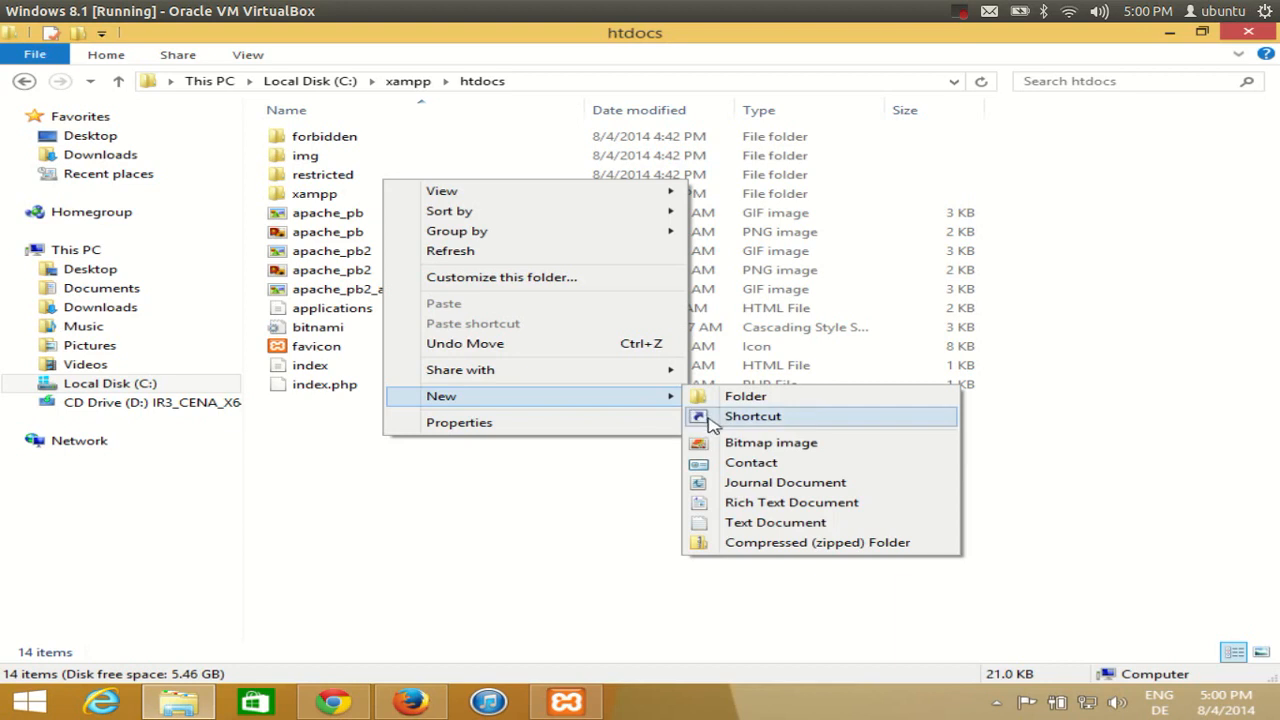
left_click(750, 525)
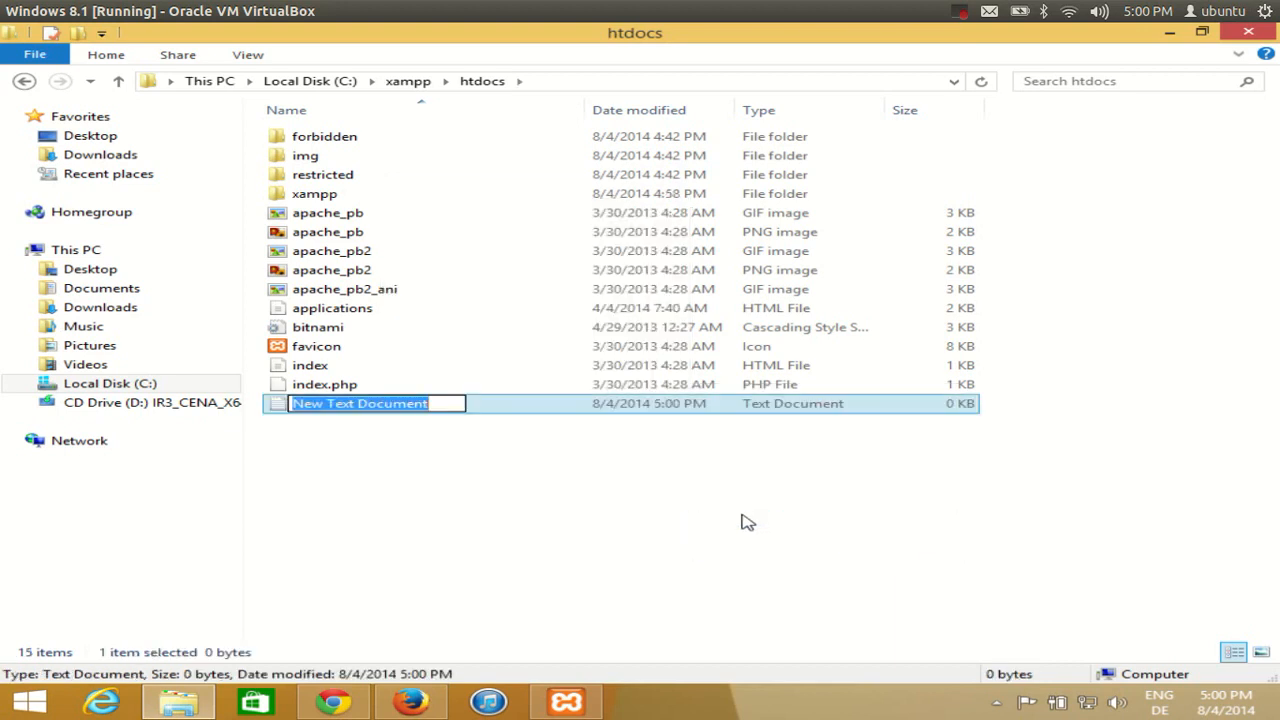
type("test")
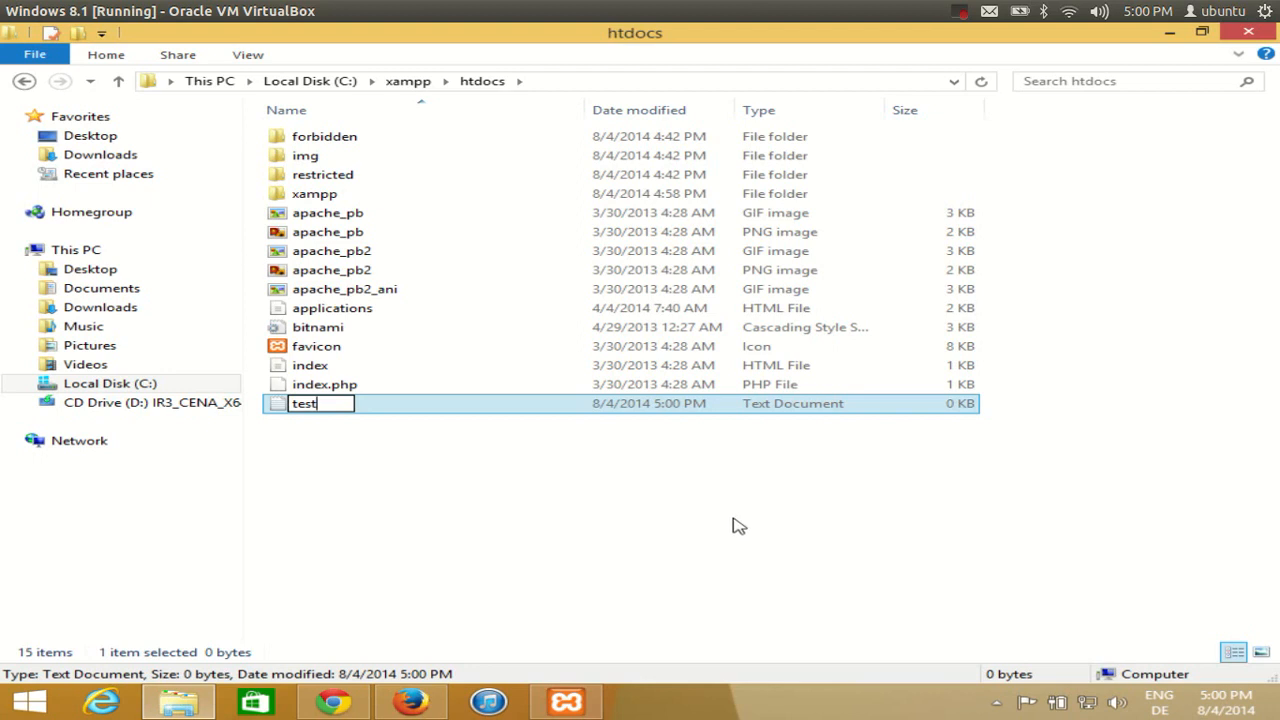
left_click(403, 474)
double_click(353, 404)
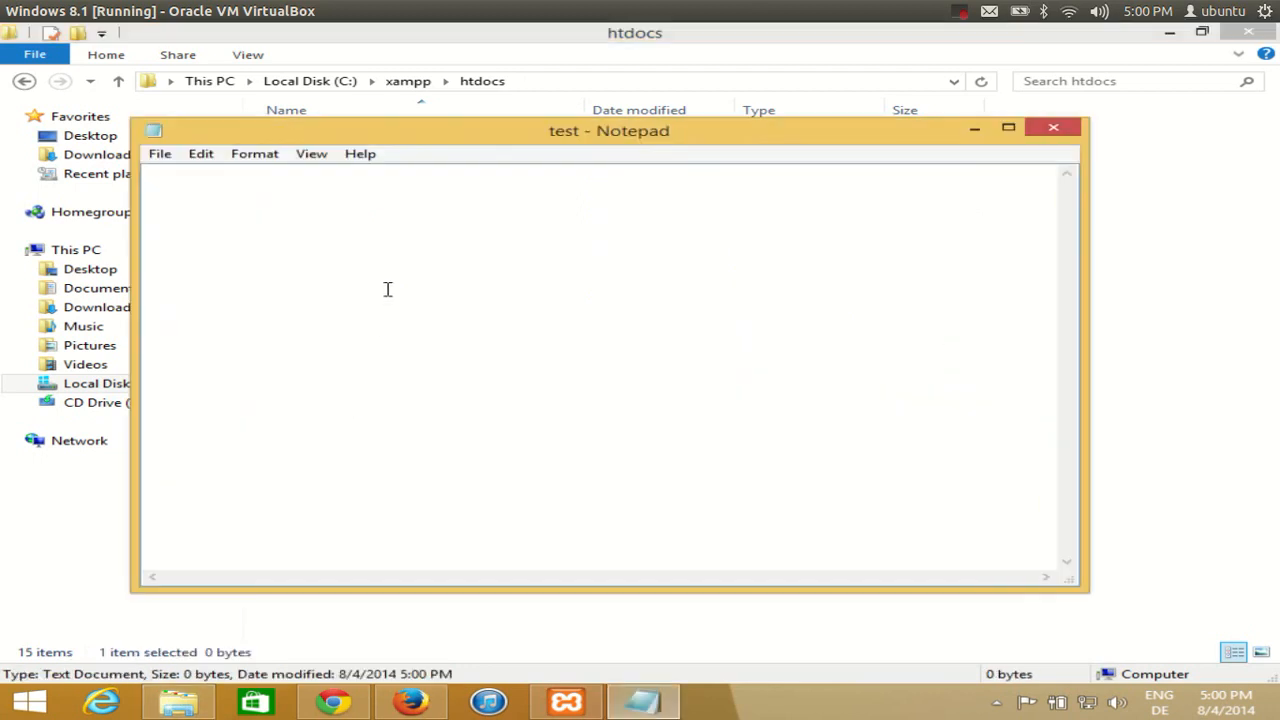
Type 'this is a test' into the test file, save it, and close Notepad
type("this is a test")
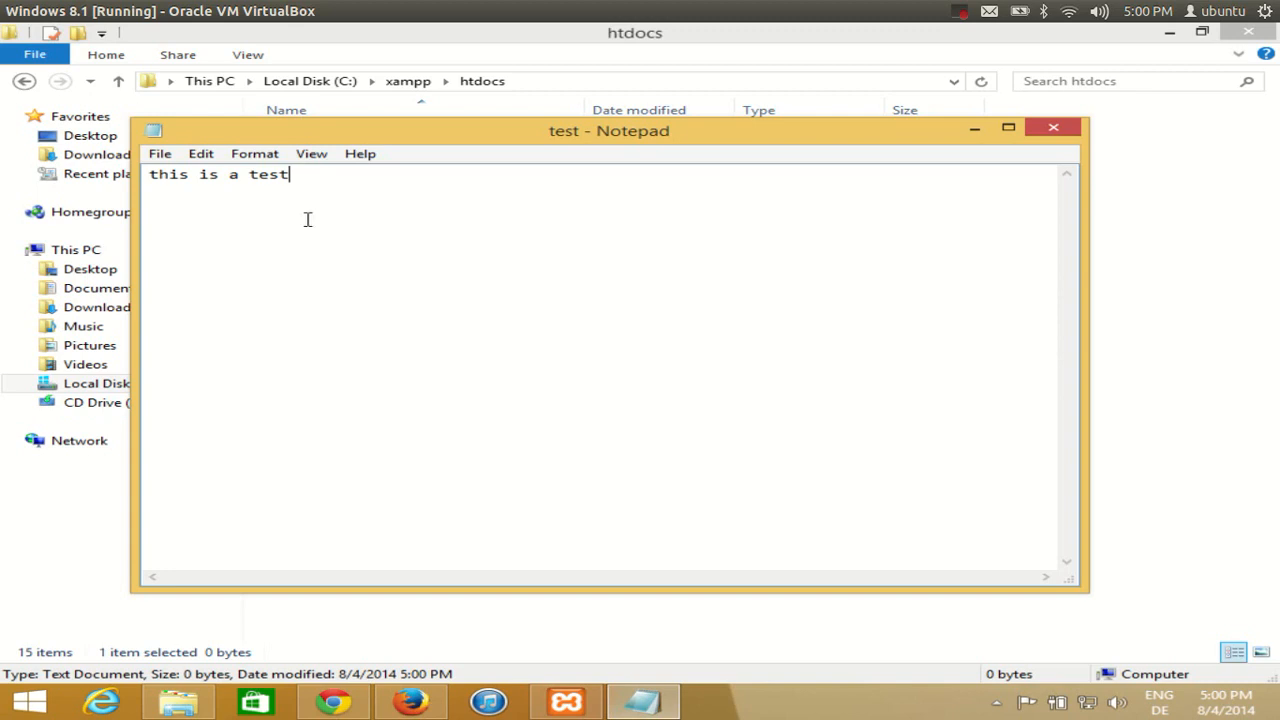
left_click(160, 154)
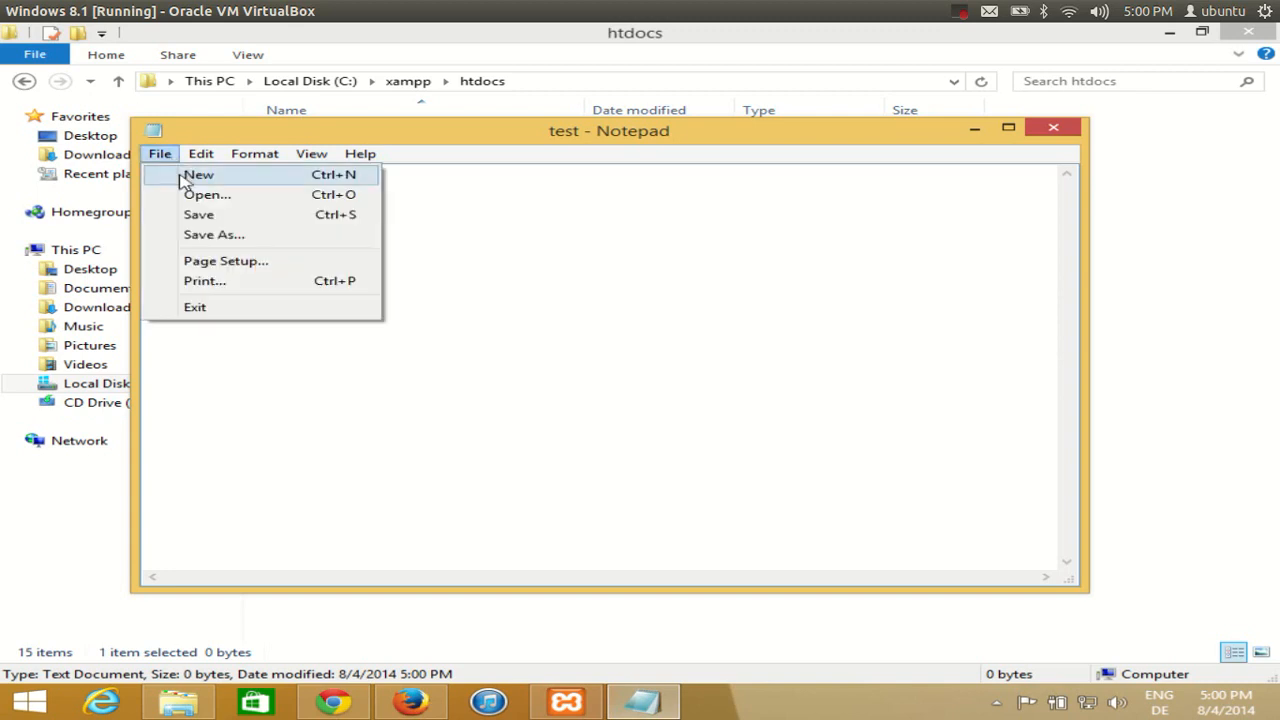
left_click(192, 213)
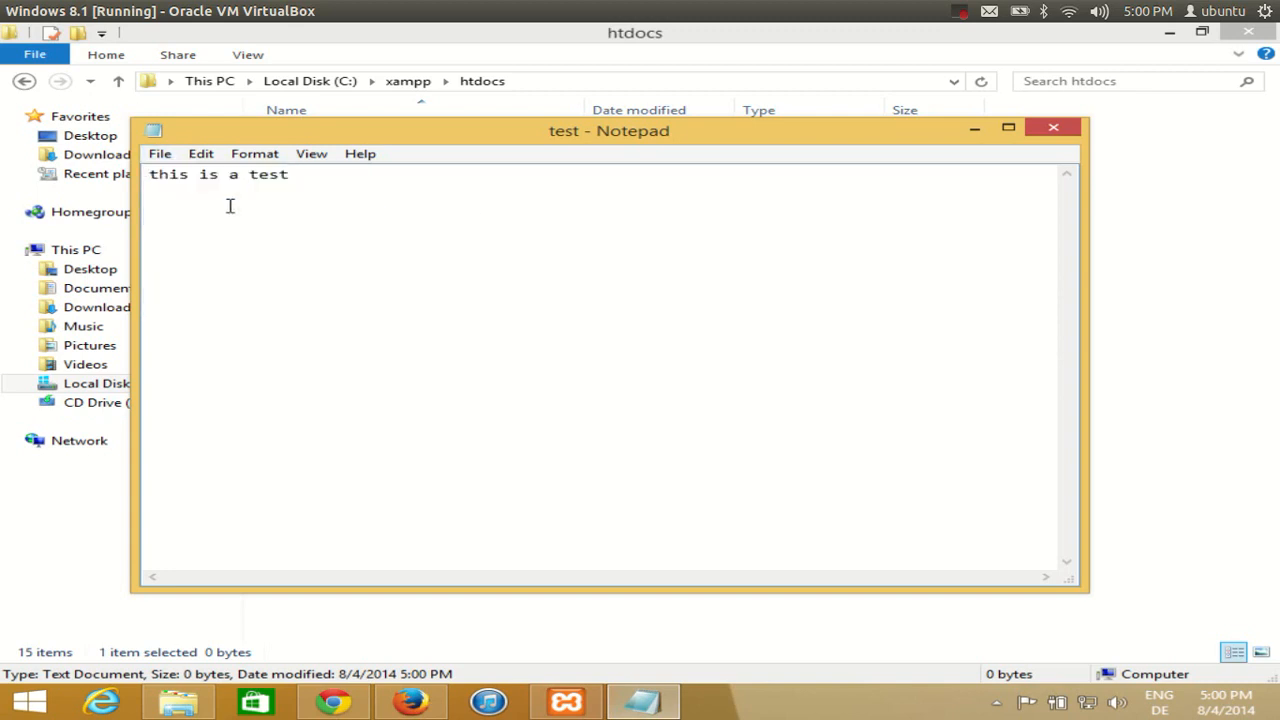
left_click(1054, 127)
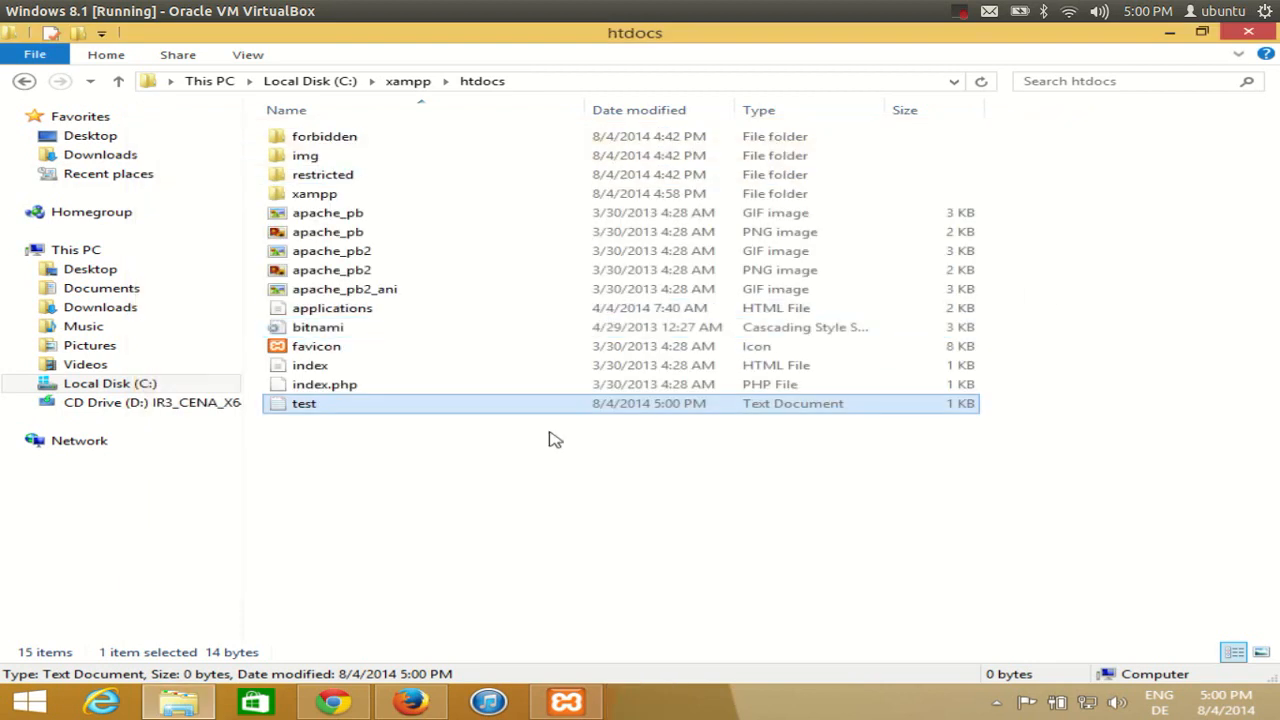
In Chrome, change the address to localhost/test.txt and load it
left_click(333, 702)
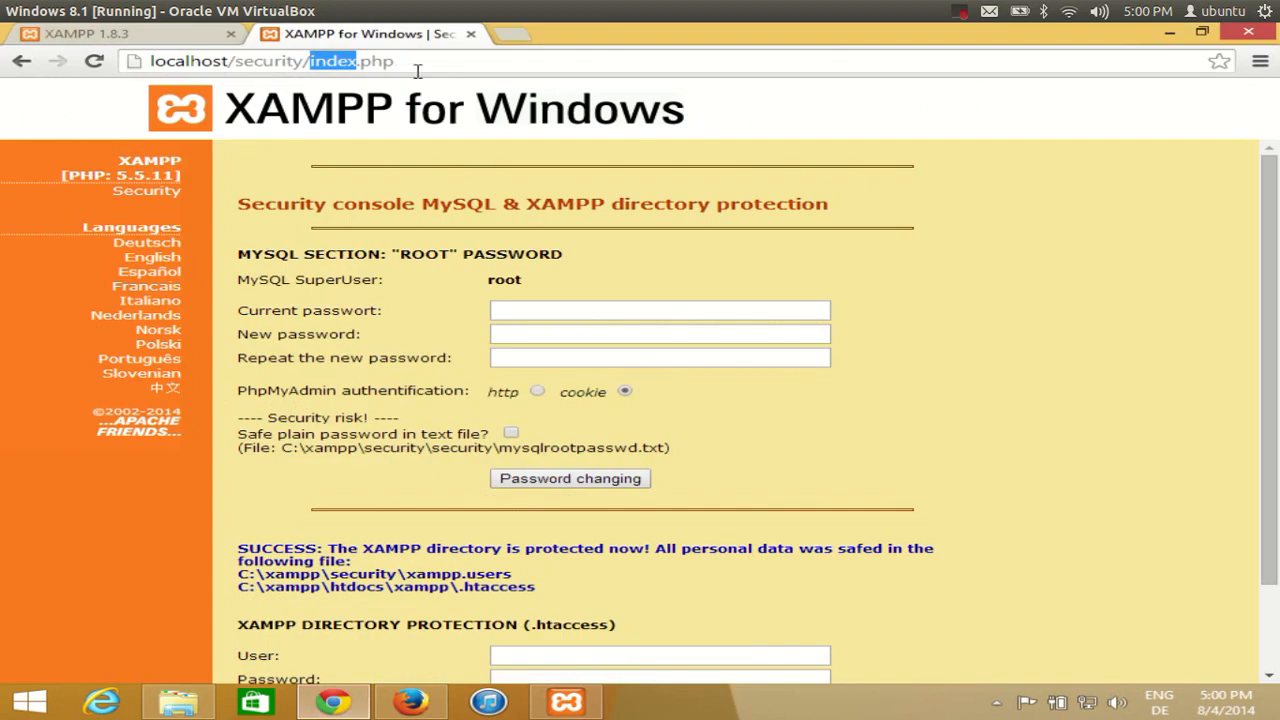
left_click(438, 64)
key("BackSpace")
key("BackSpace")
key("BackSpace")
key("BackSpace")
key("BackSpace")
key("BackSpace")
key("BackSpace")
key("BackSpace")
key("BackSpace")
key("BackSpace")
key("BackSpace")
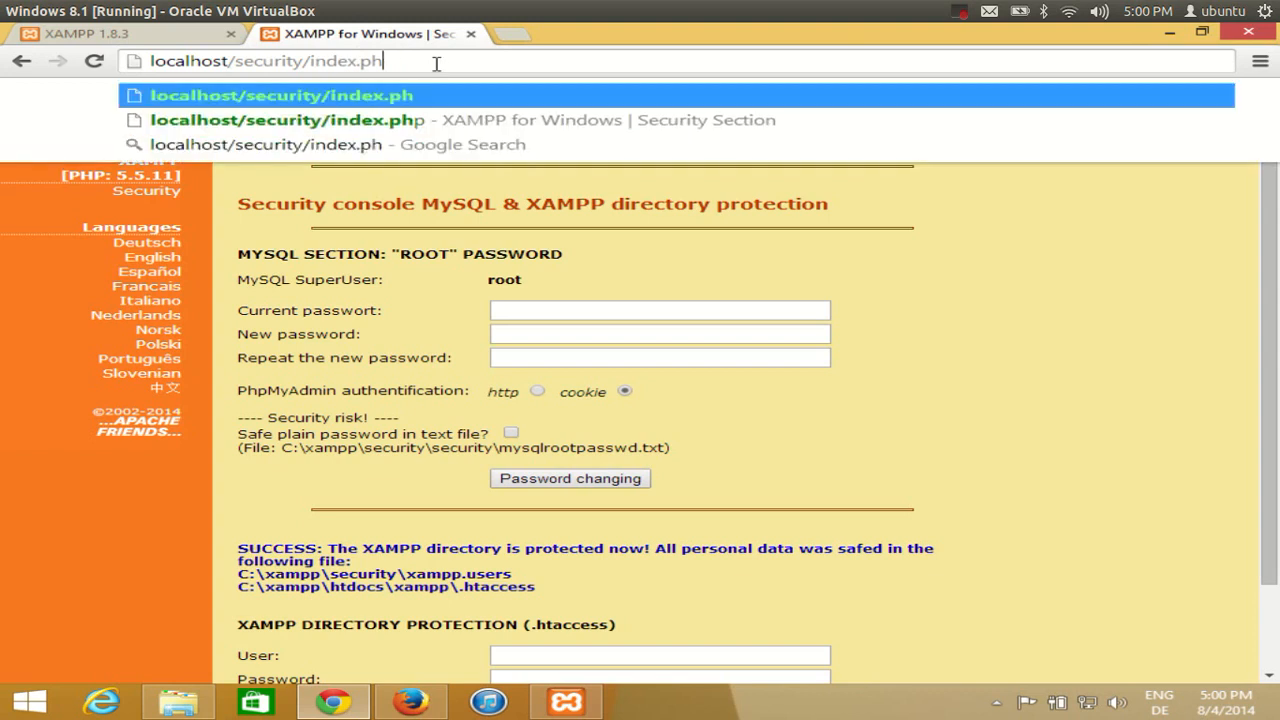
key("BackSpace")
key("BackSpace")
key("BackSpace")
key("BackSpace")
key("BackSpace")
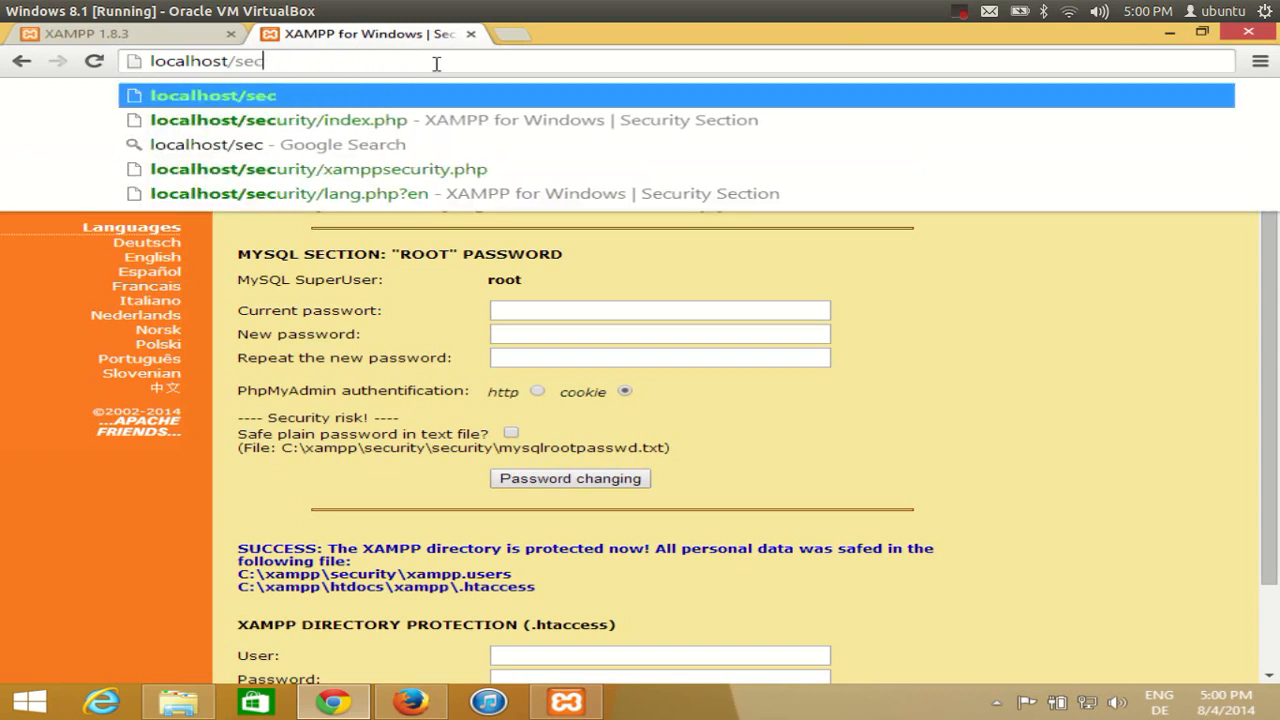
key("BackSpace")
key("BackSpace")
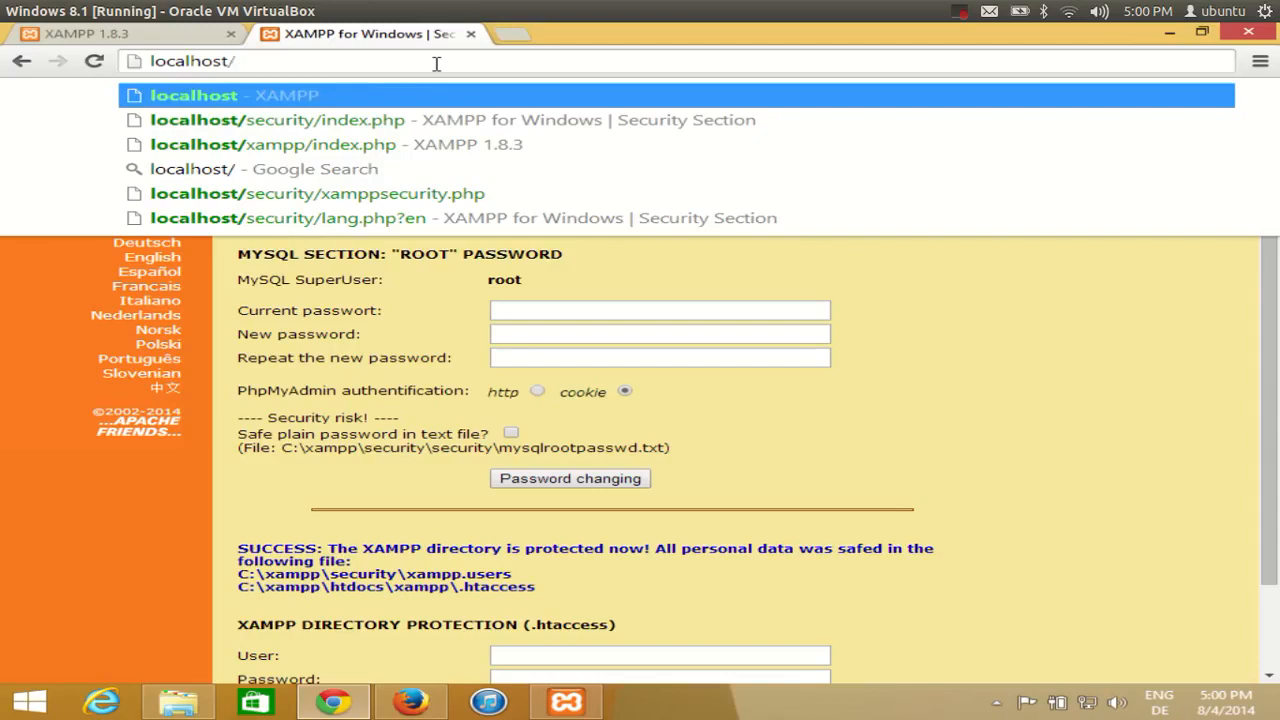
type("test")
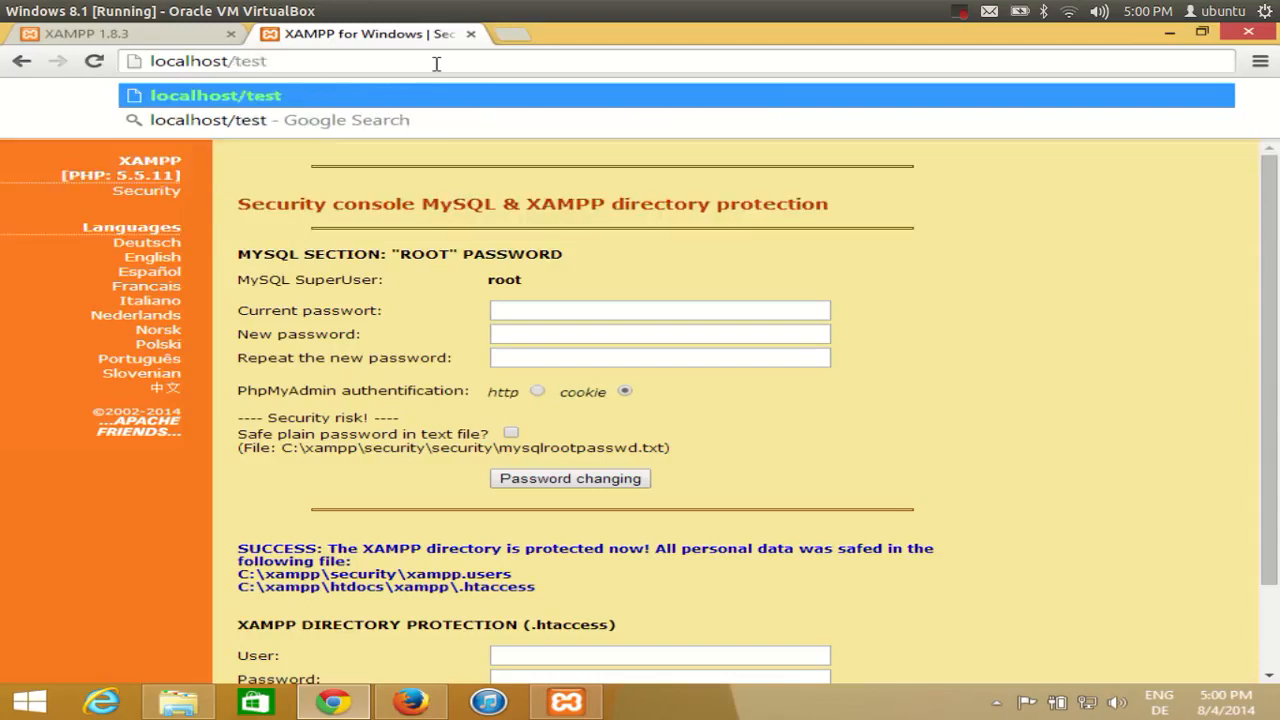
type(".txt")
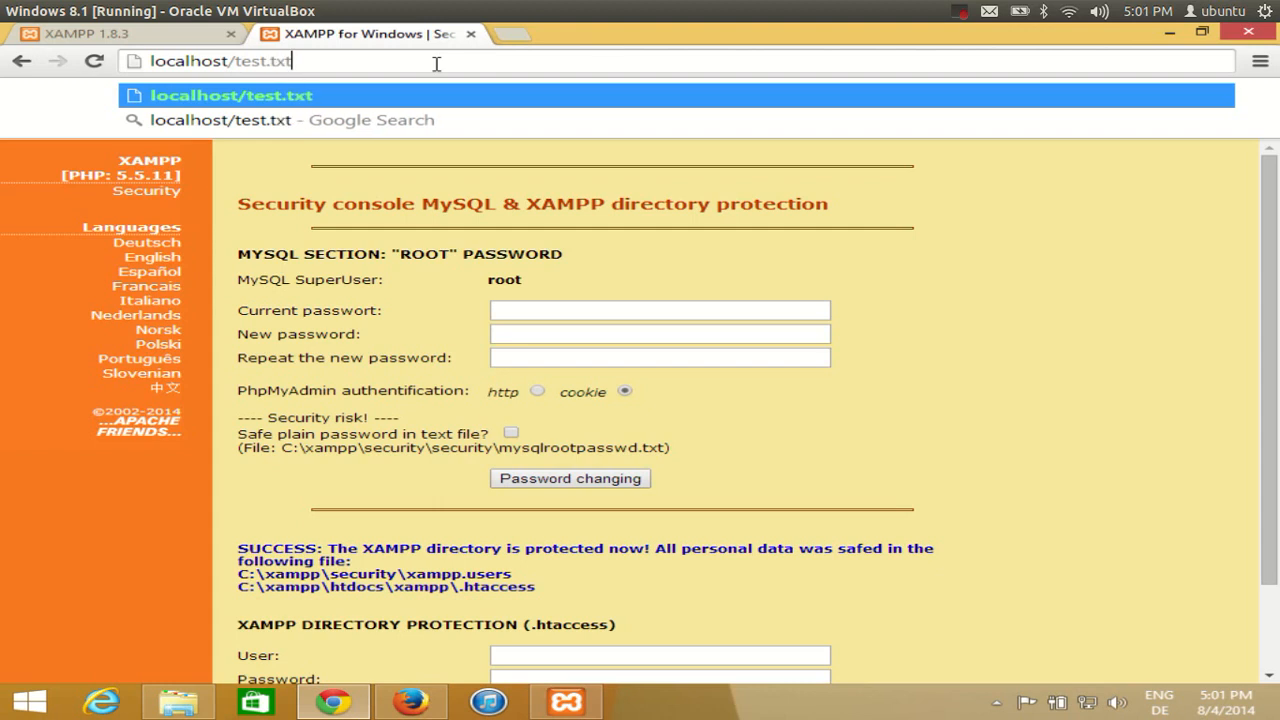
key("Return")
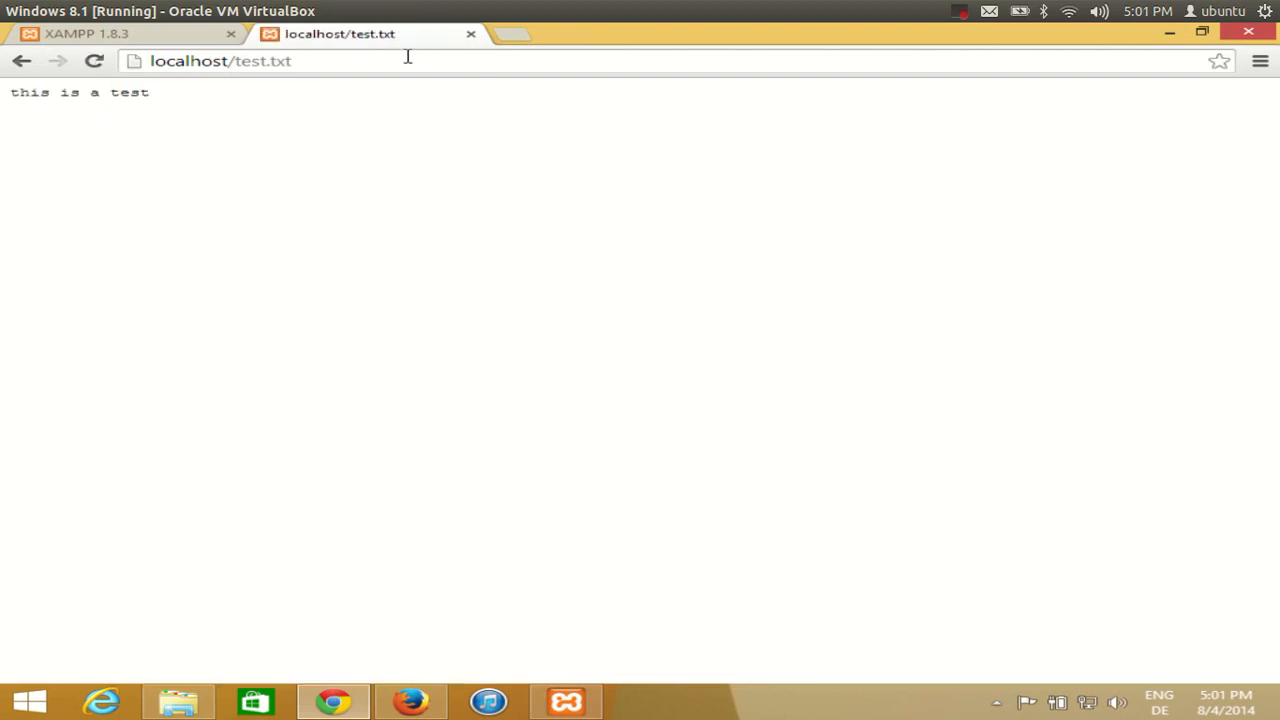
Check the displayed 'this is a test' text against the htdocs folder in Explorer
left_click_drag(136, 90, 189, 94)
left_click(12, 92)
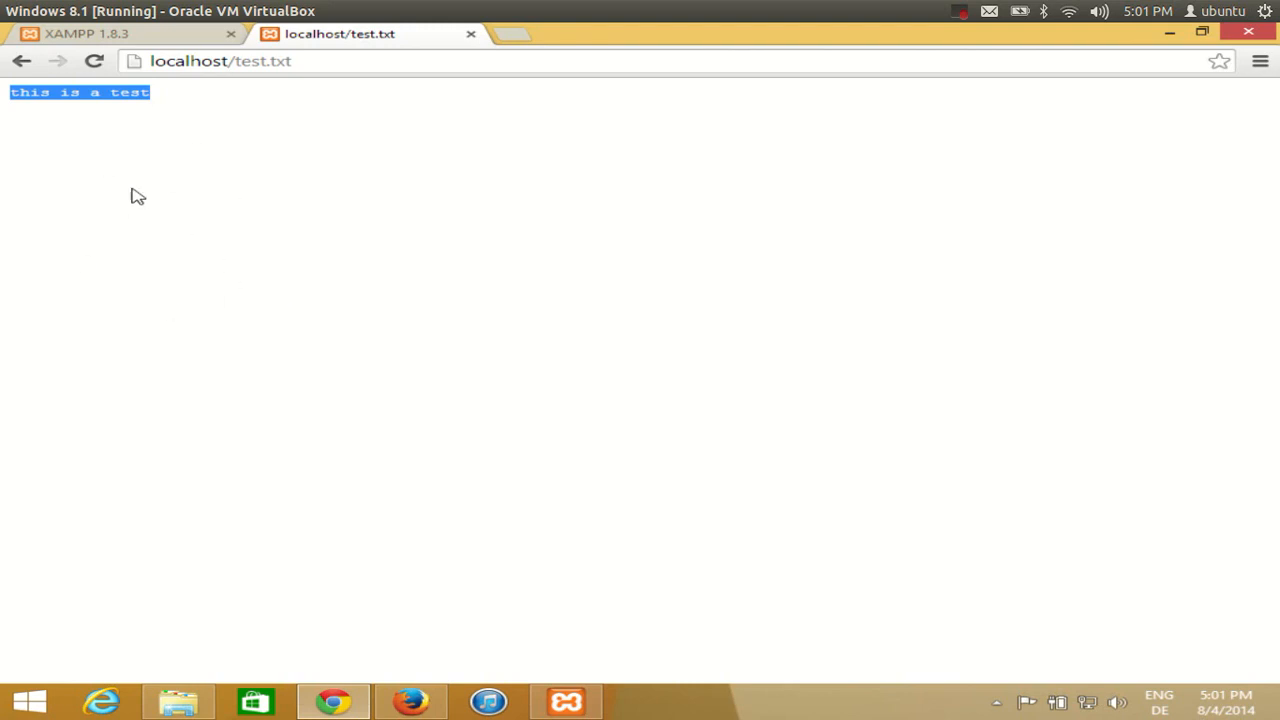
left_click(175, 126)
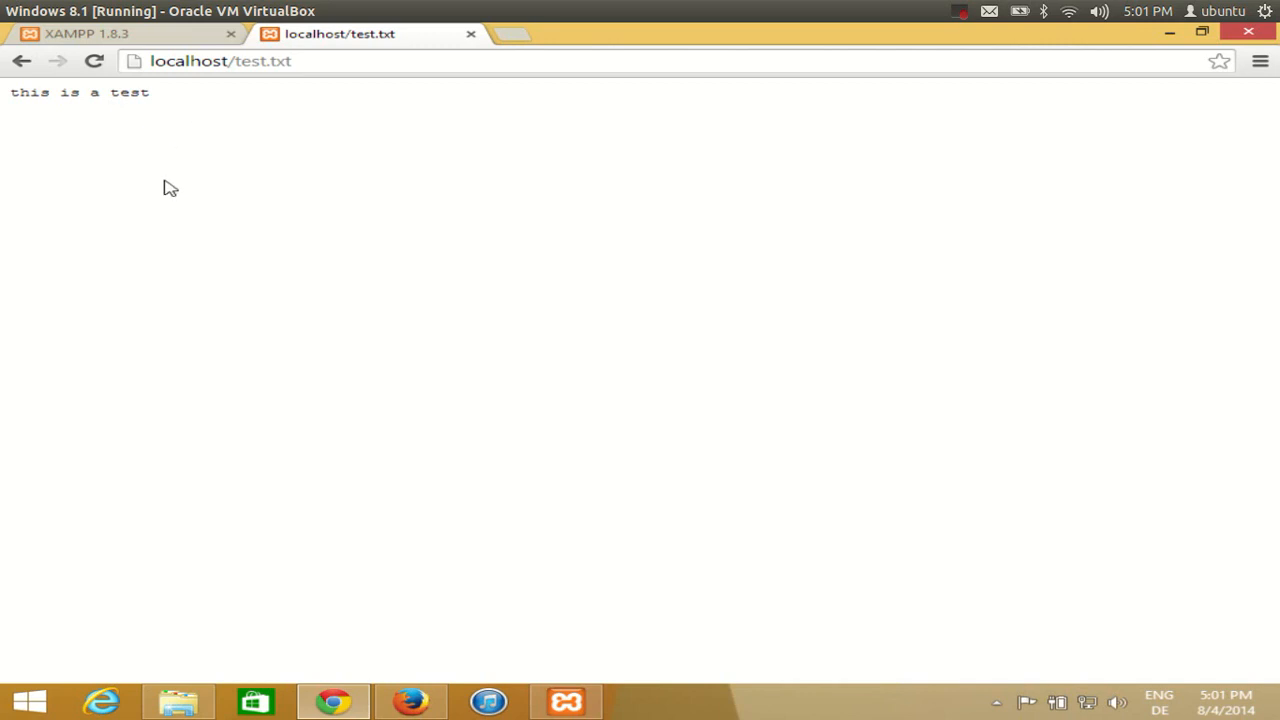
left_click(178, 703)
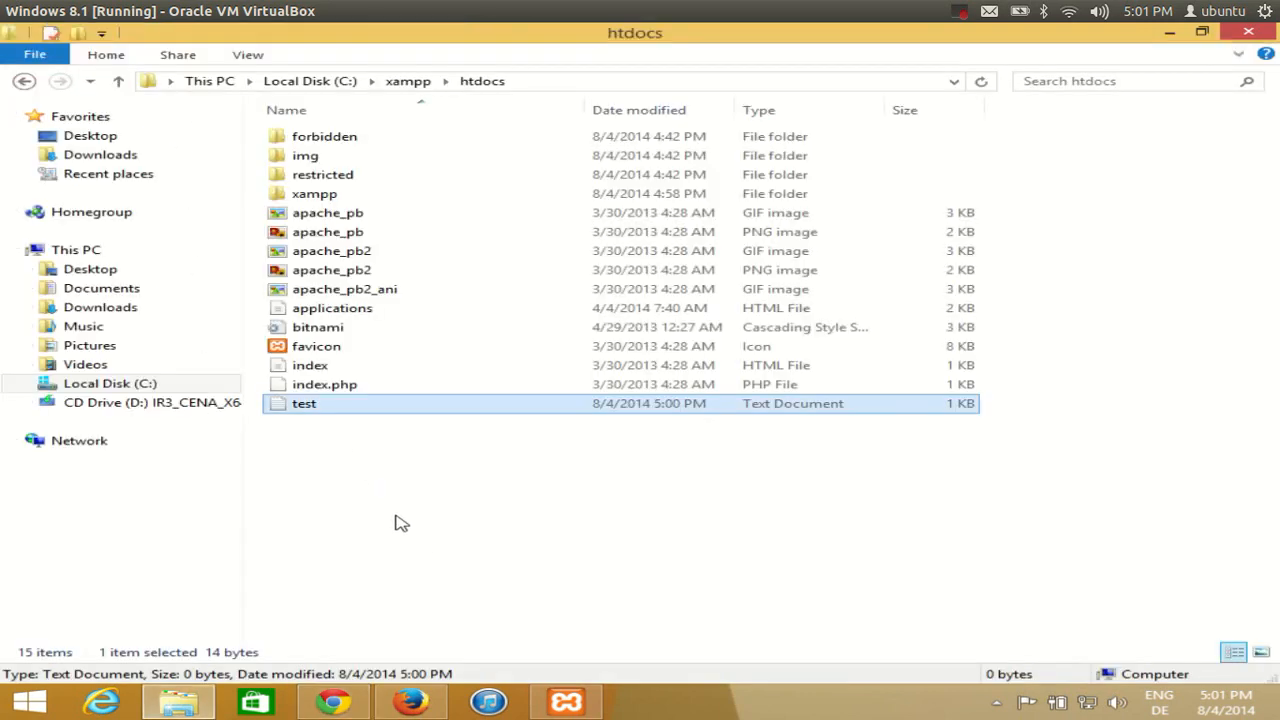
left_click(350, 459)
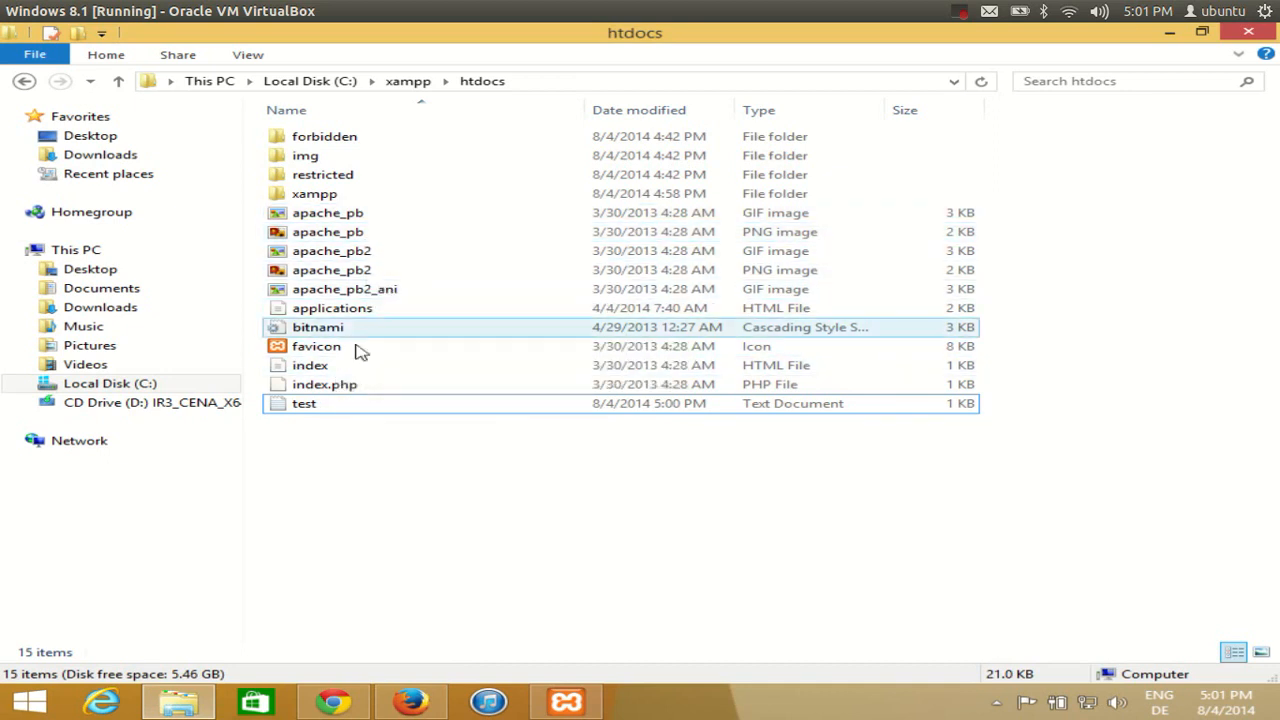
left_click(333, 702)
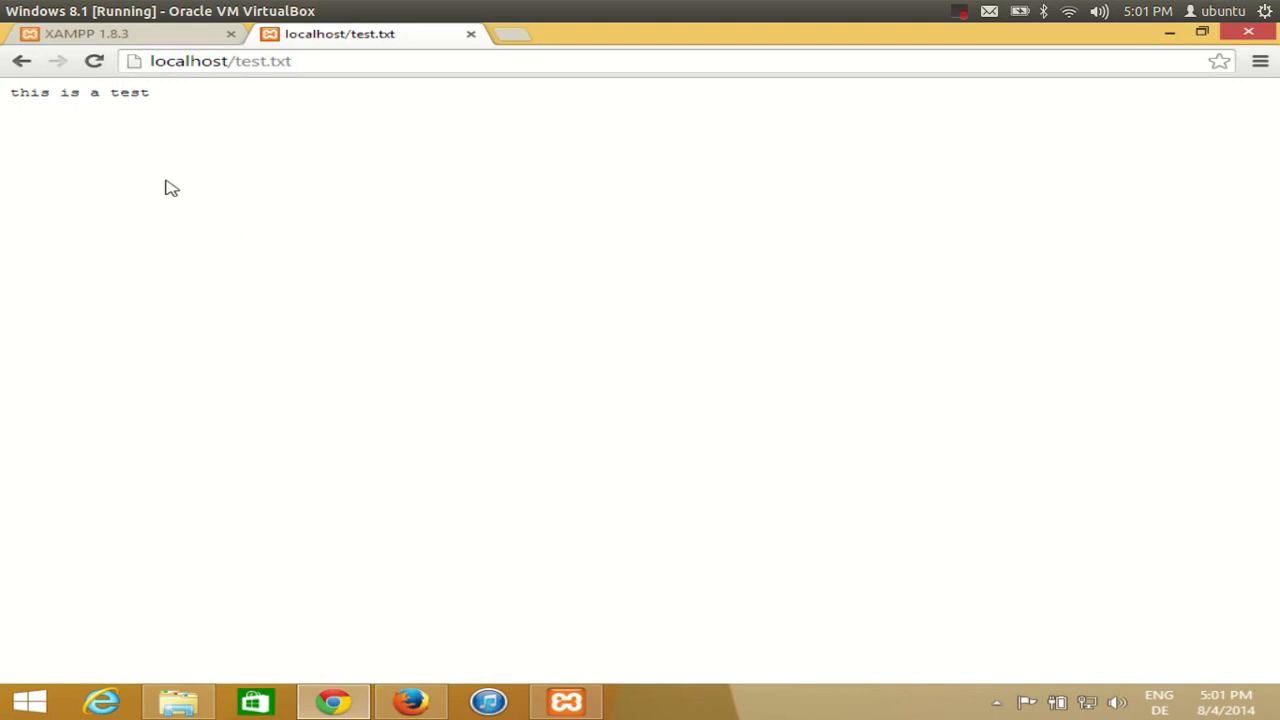